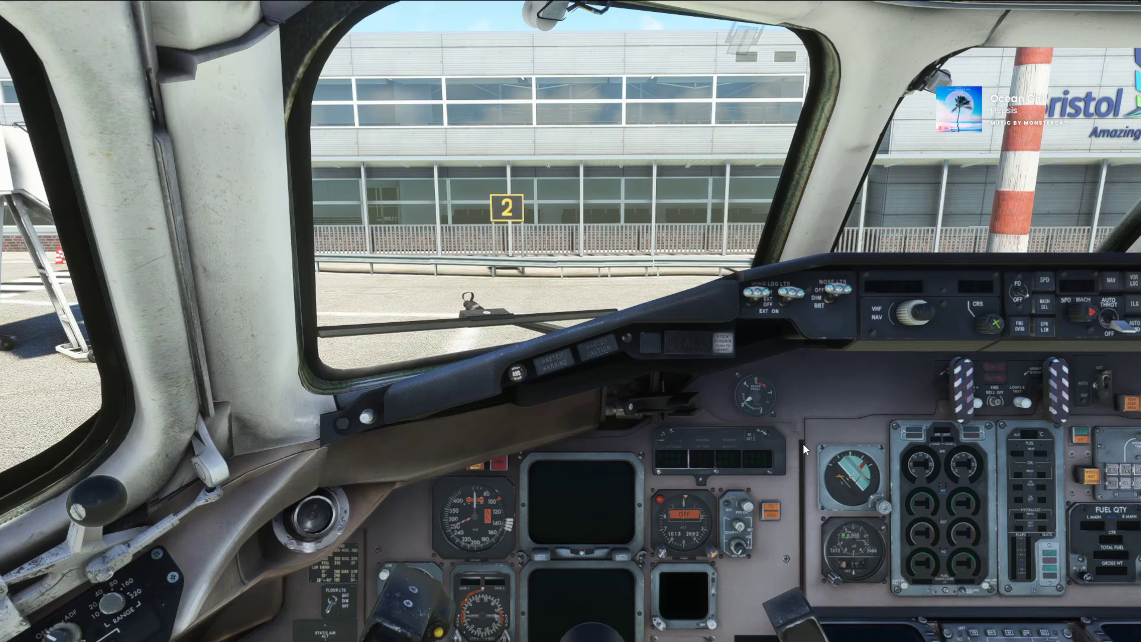
Hide the captain's control yoke and turn the view back to the side-mounted tablet.
key("alt+2")
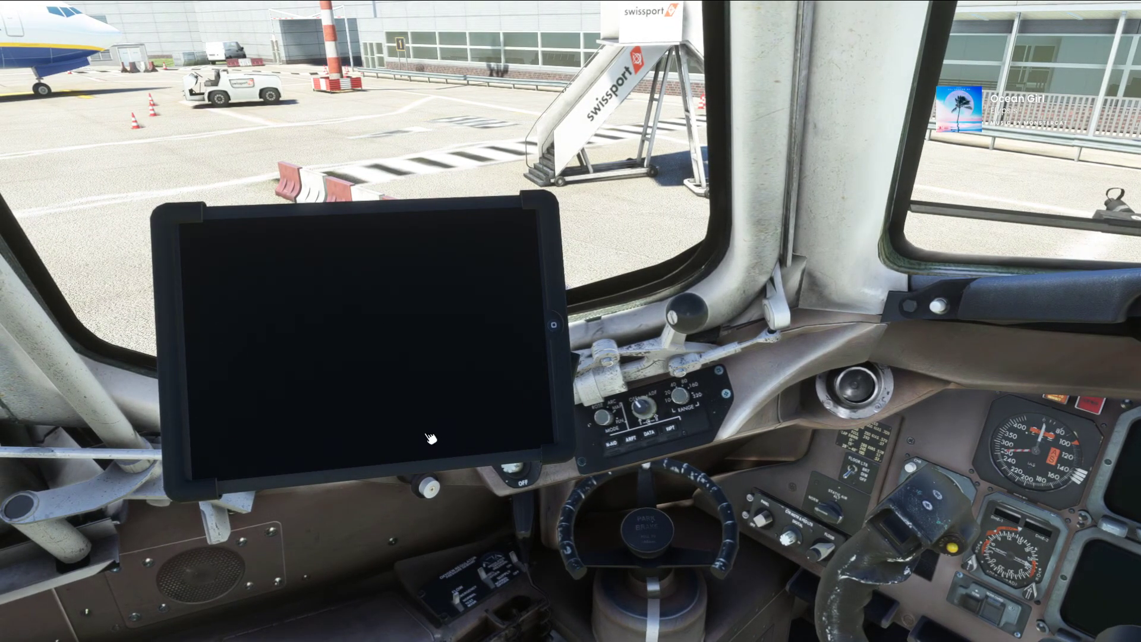
key("alt+1")
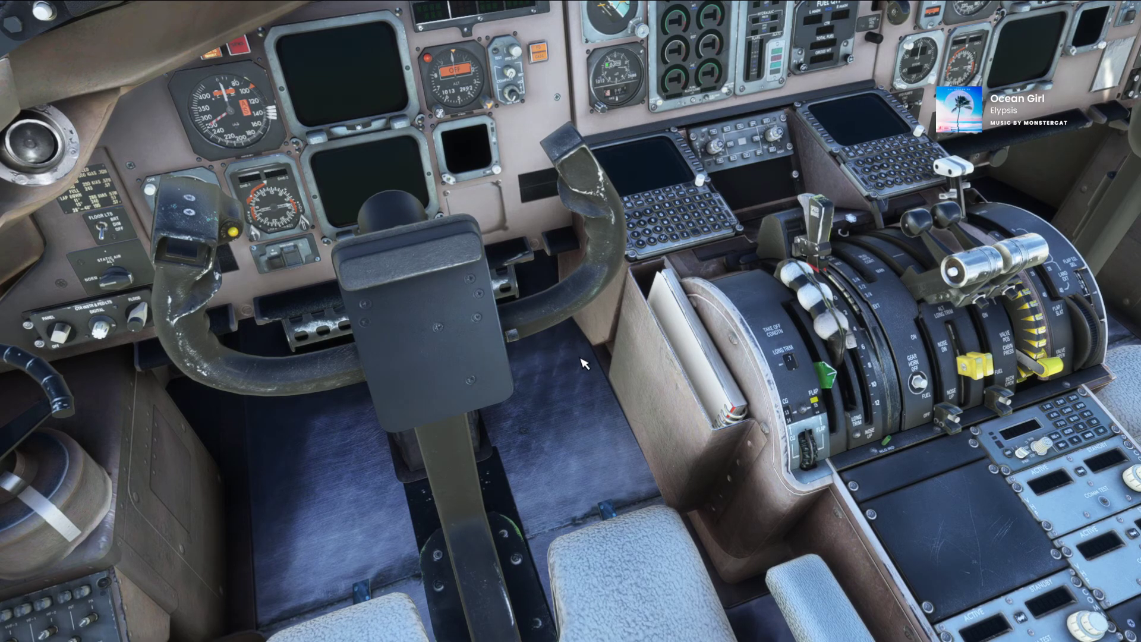
key("alt+3")
left_click(495, 523)
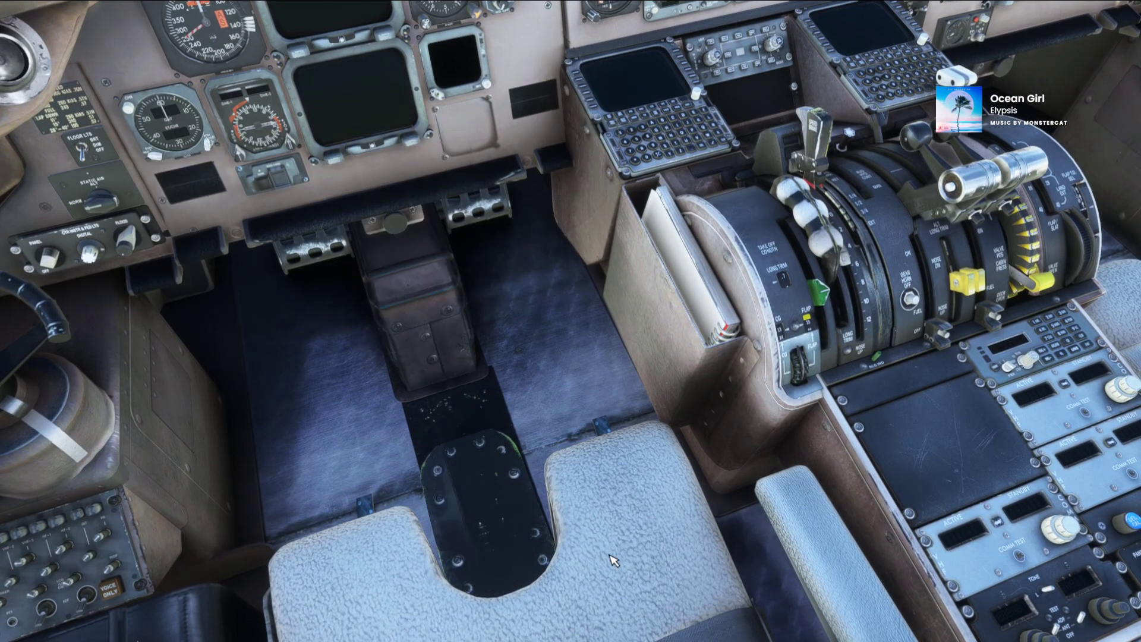
key("alt+2")
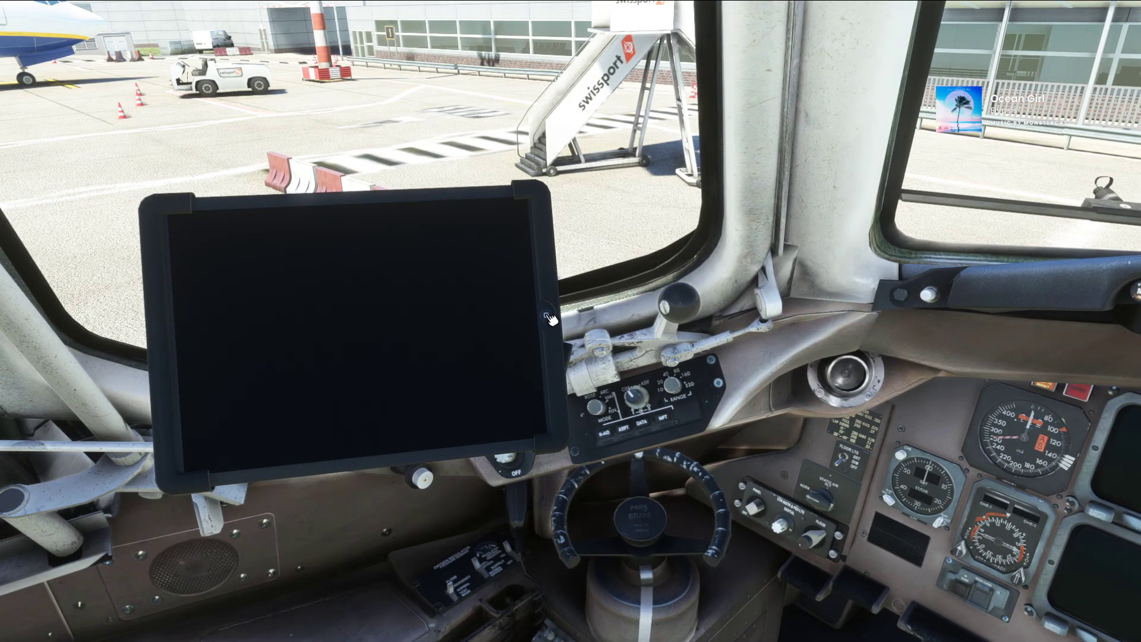
Switch on the tablet and connect the ground power unit from Aircraft Services > Ground.
left_click(548, 316)
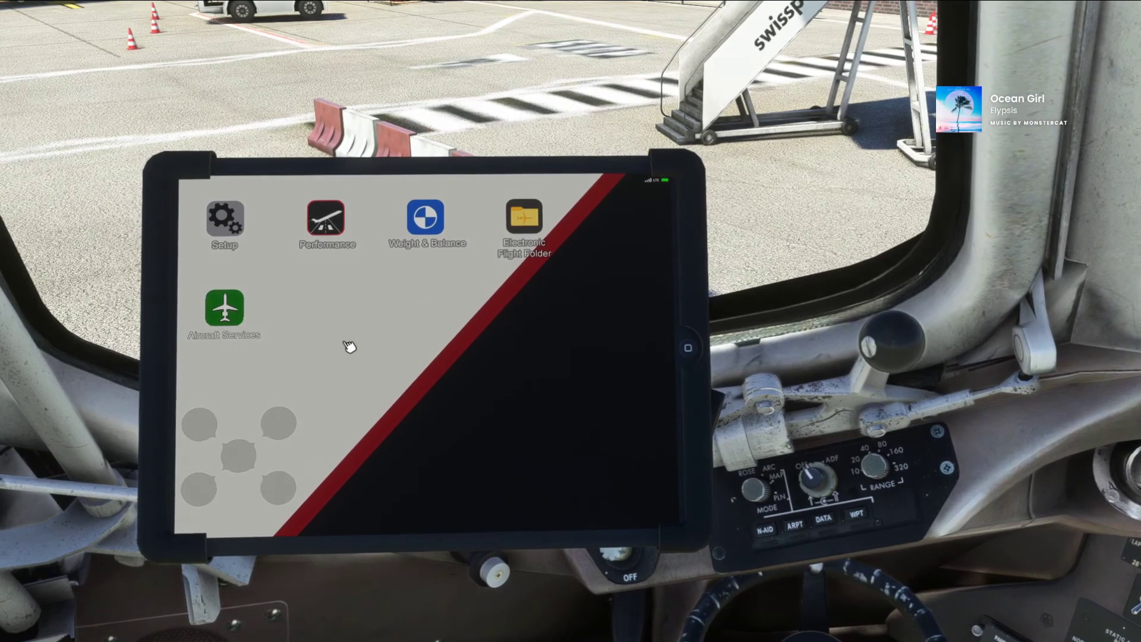
left_click(259, 305)
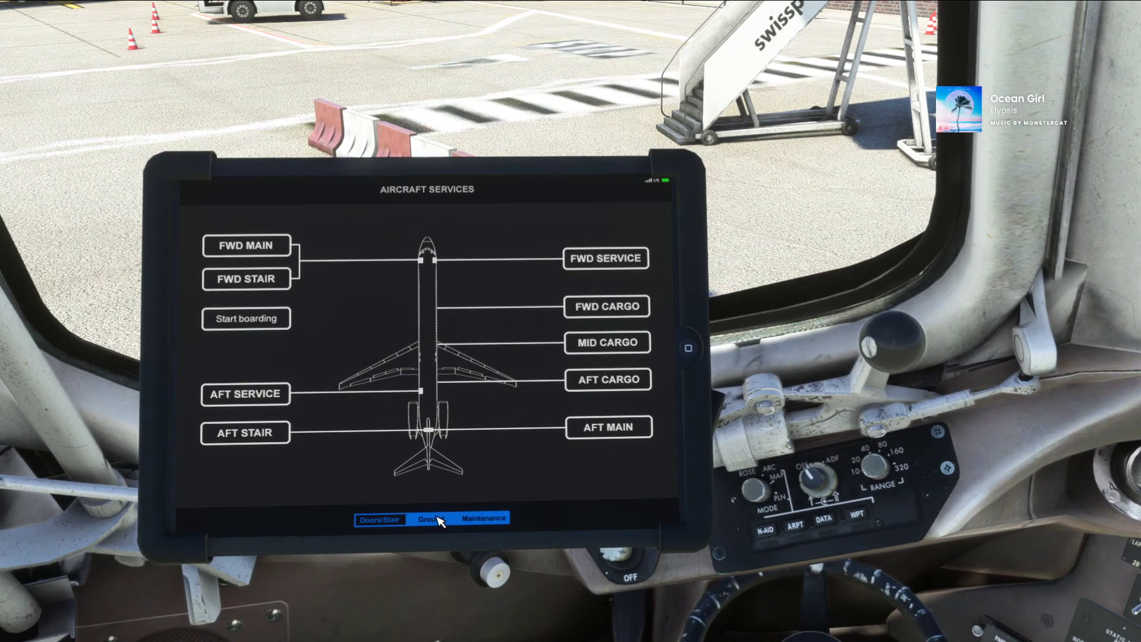
left_click(441, 522)
left_click(266, 272)
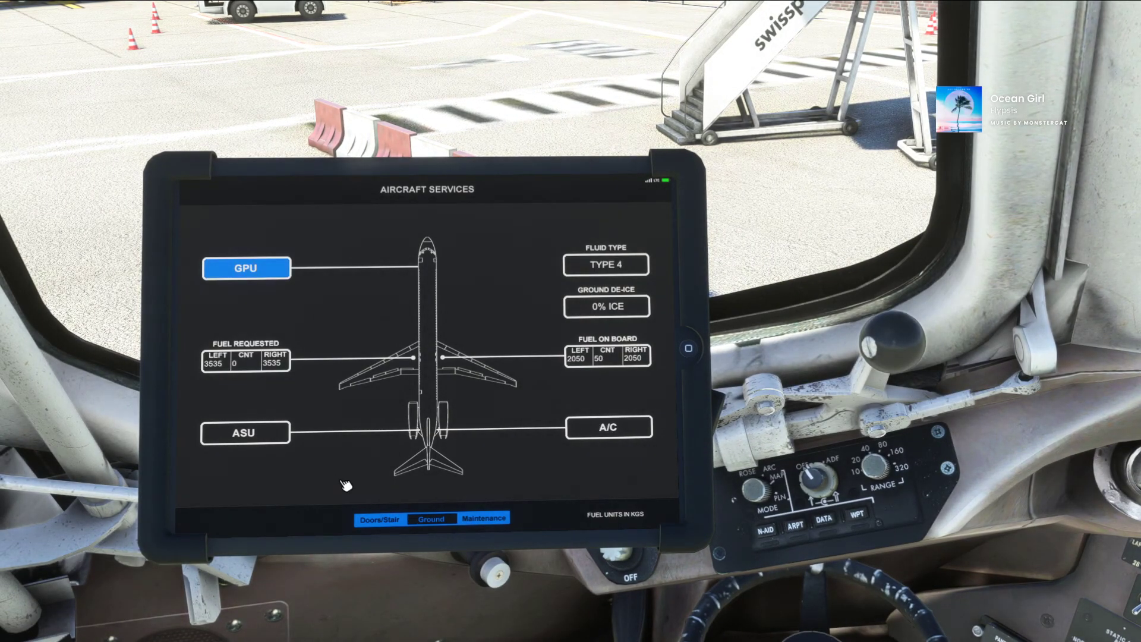
Put the right and left buses on external power and set emergency power ON.
key("alt+2")
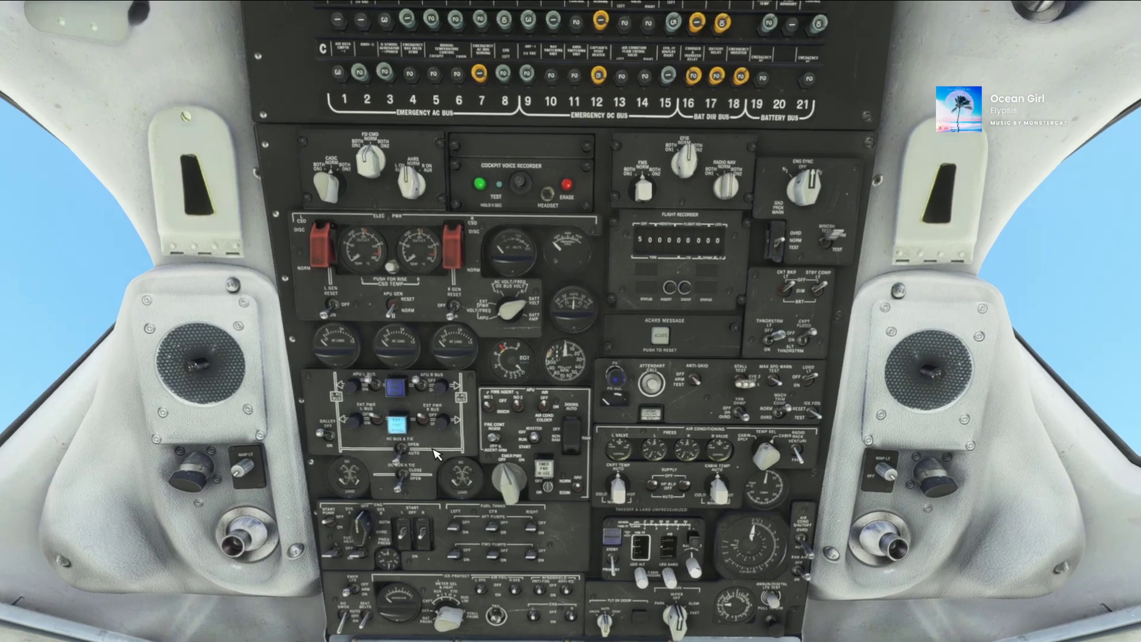
left_click(423, 419)
left_click(376, 421)
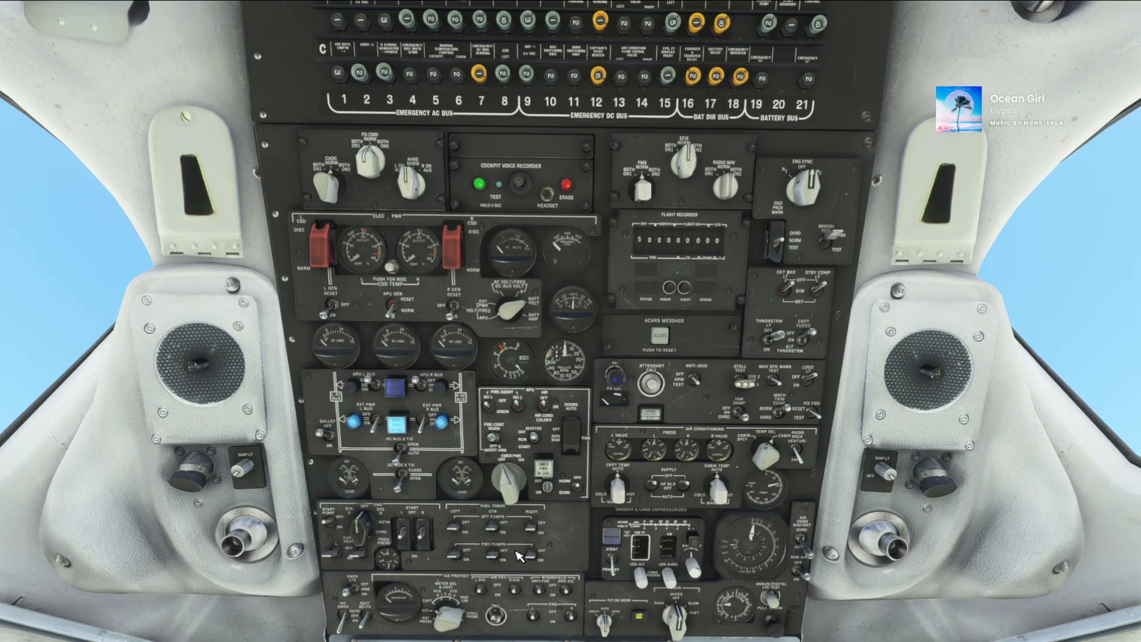
left_click(548, 487)
Look back over the powered panel and switch to the SimBrief dispatch briefing.
key("alt+1")
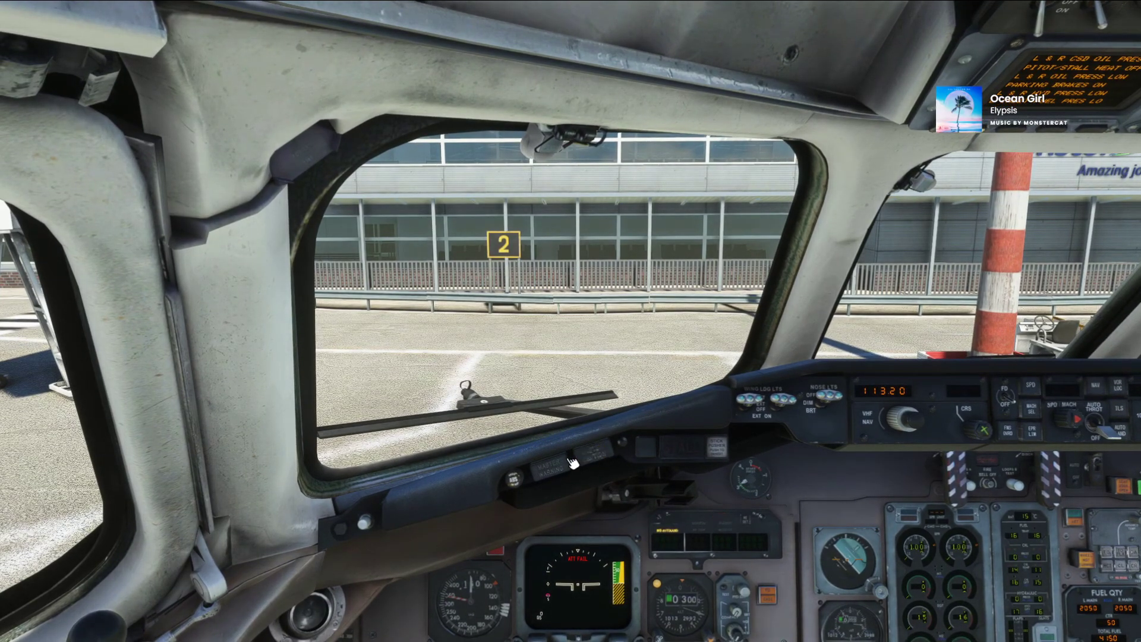
key("alt+2")
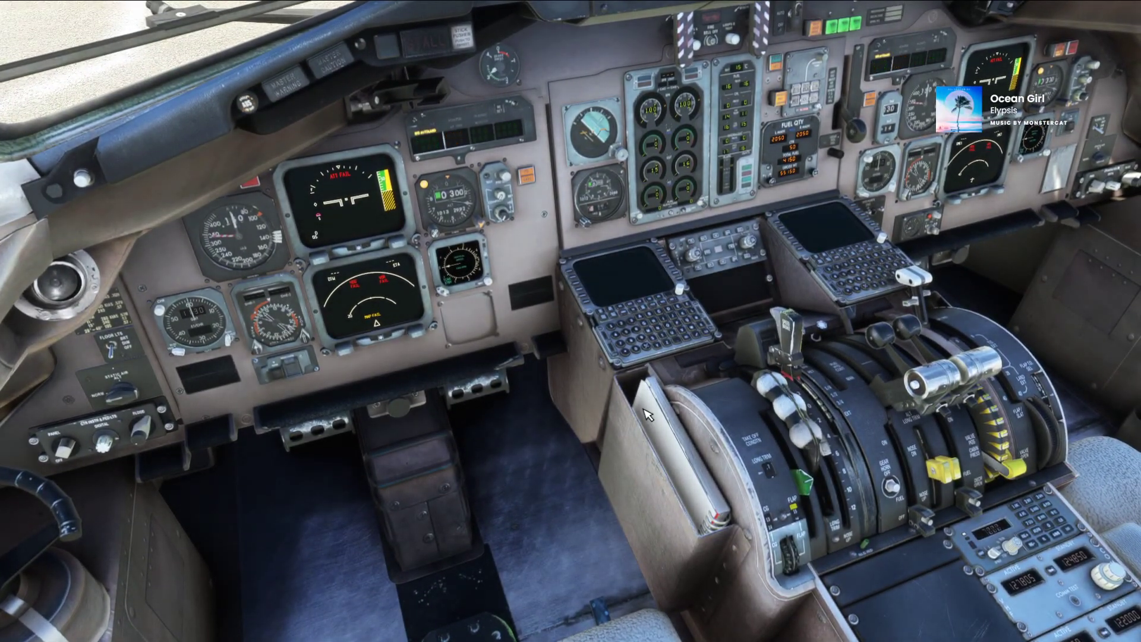
key("alt+1")
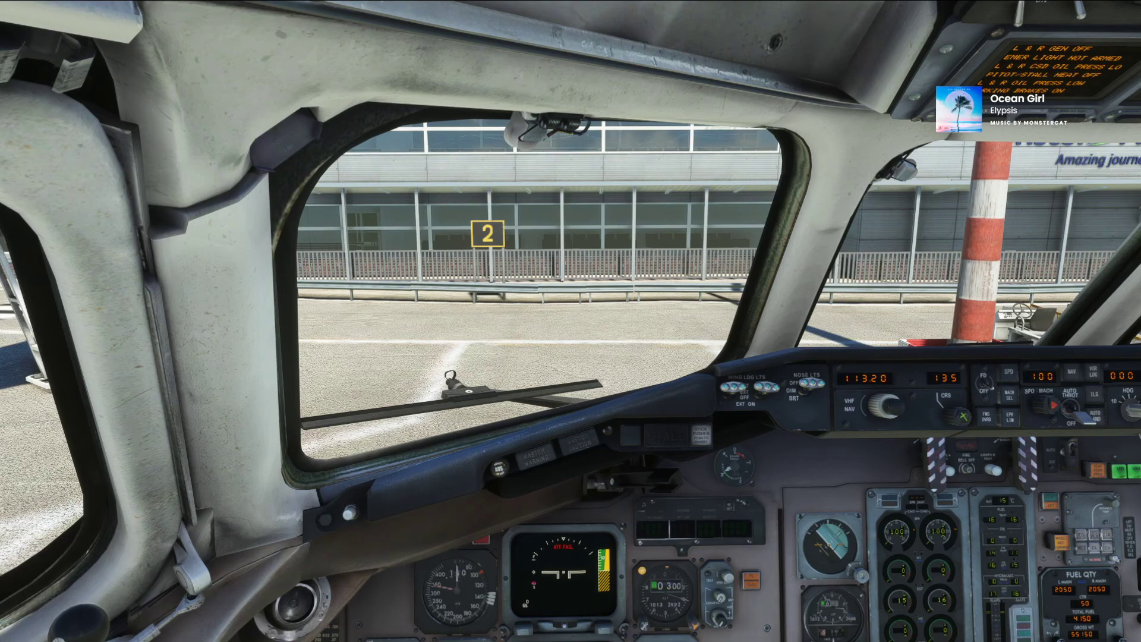
key("alt+Tab")
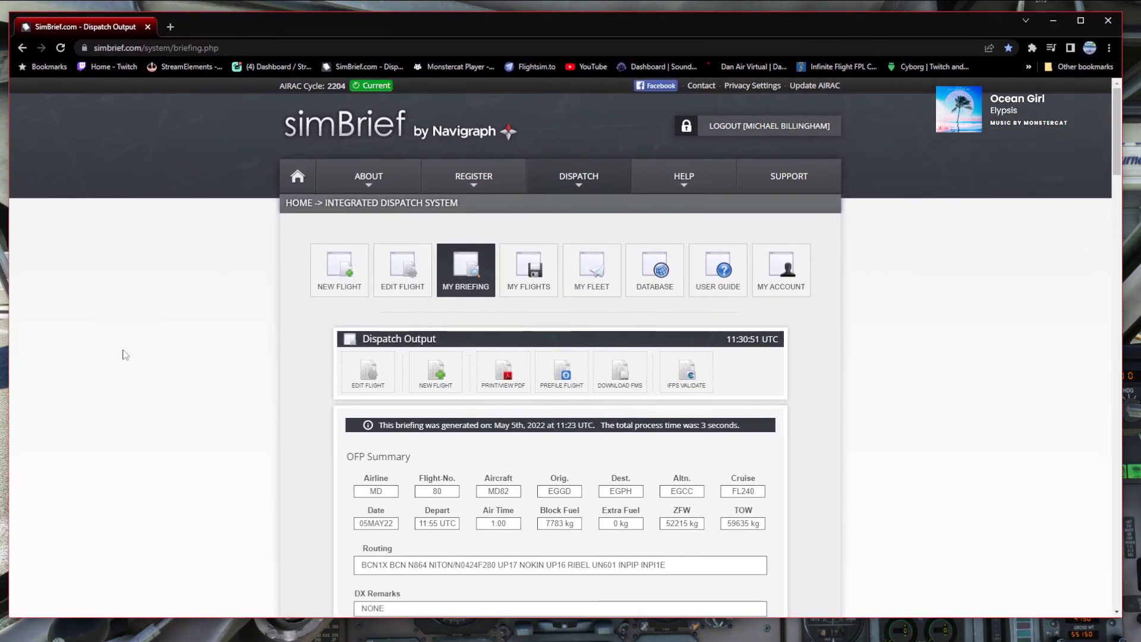
scroll(208, 318, "down", 2)
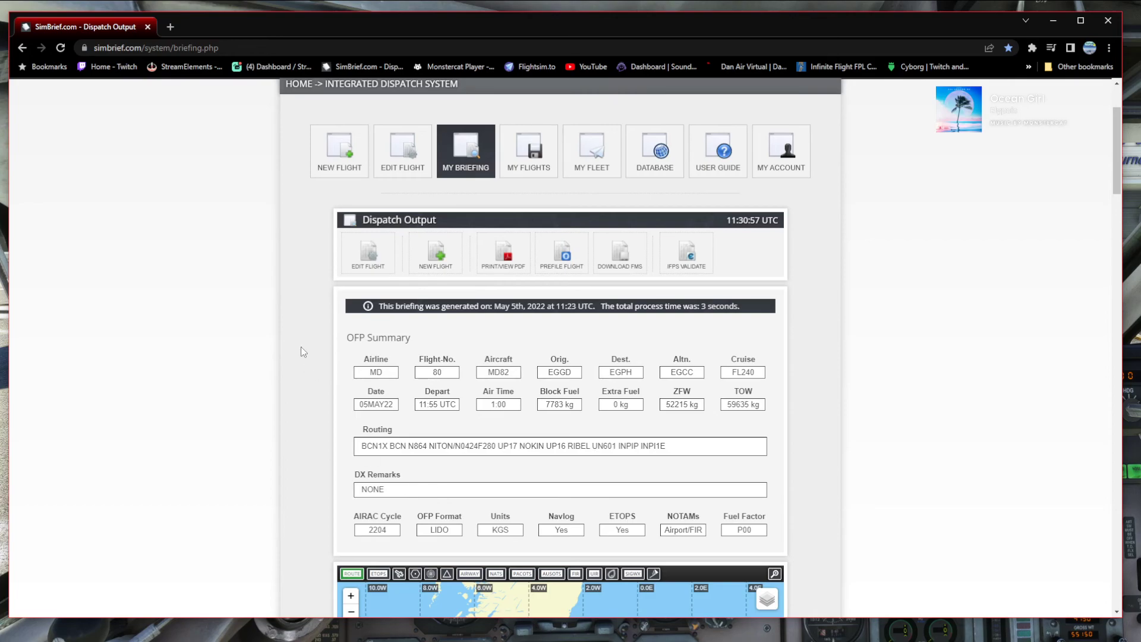
left_click_drag(361, 447, 713, 452)
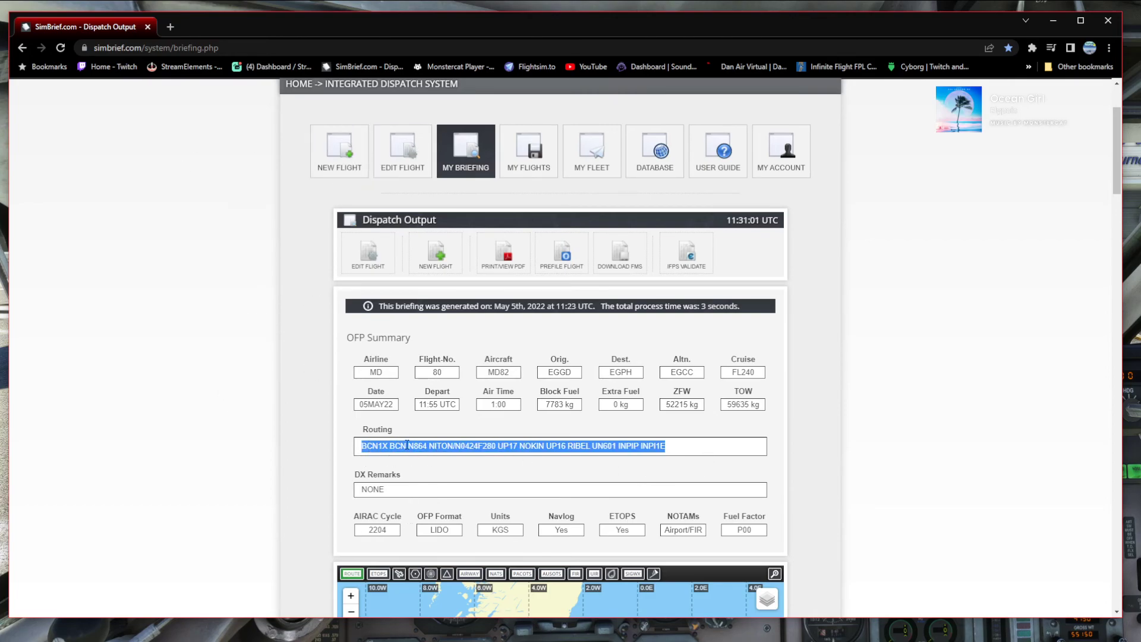
left_click(388, 466)
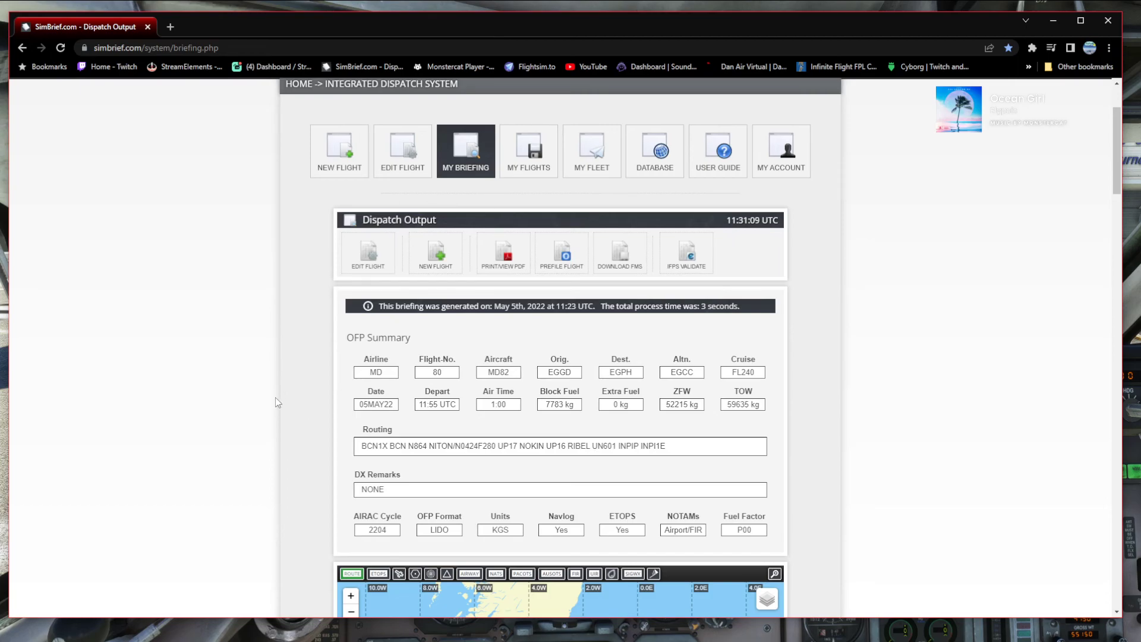
scroll(255, 386, "down", 4)
scroll(250, 380, "down", 20)
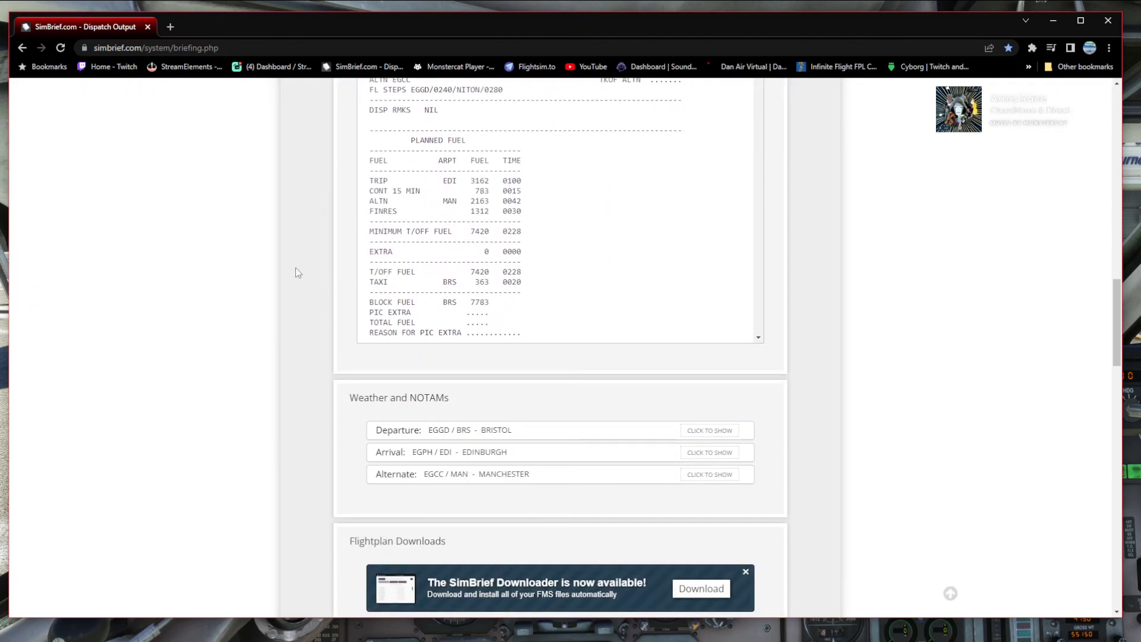
scroll(268, 355, "down", 3)
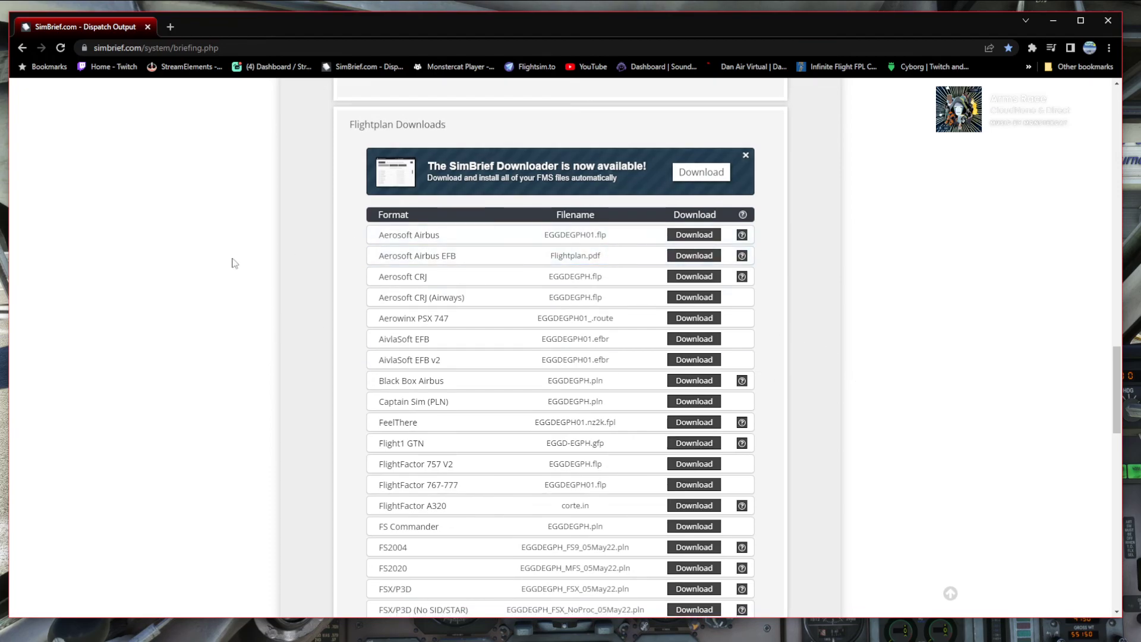
scroll(183, 334, "down", 3)
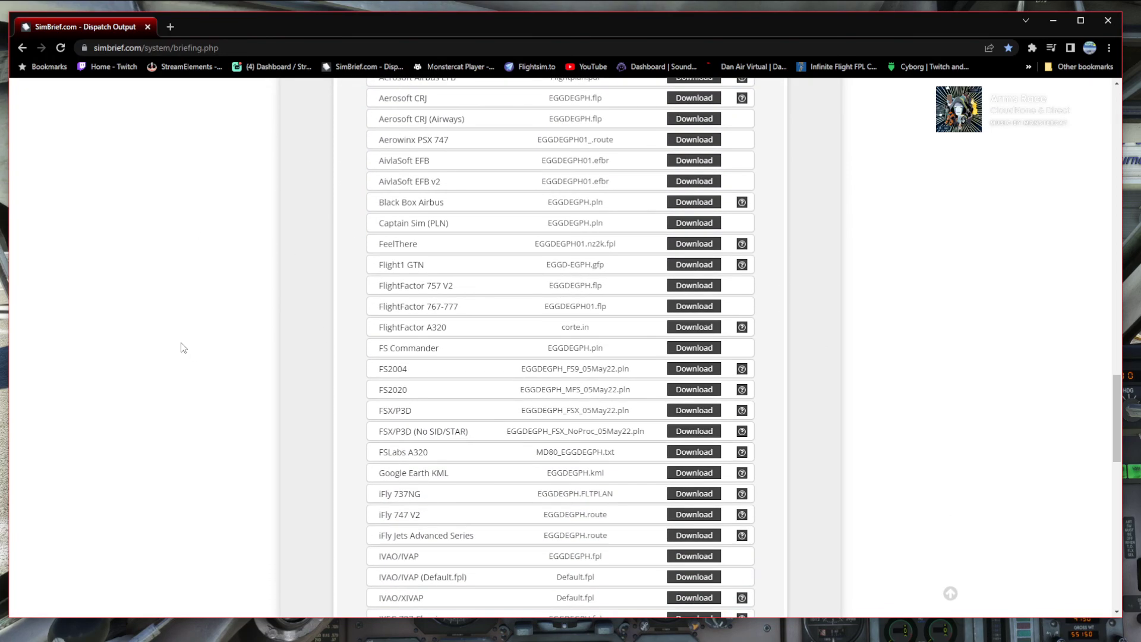
scroll(145, 321, "down", 4)
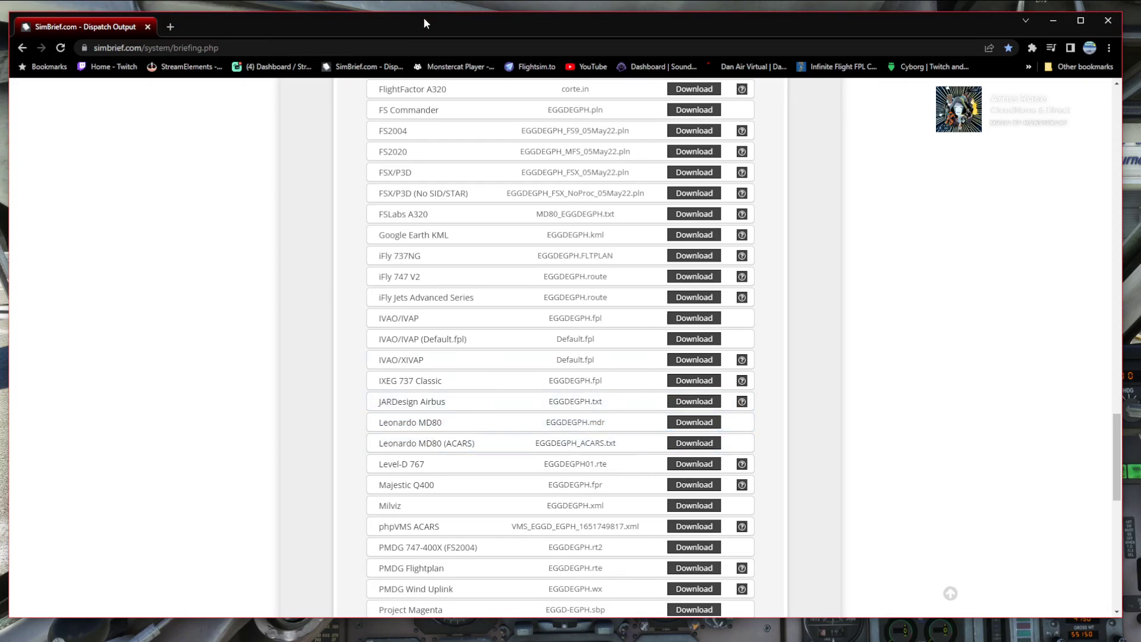
left_click(1053, 21)
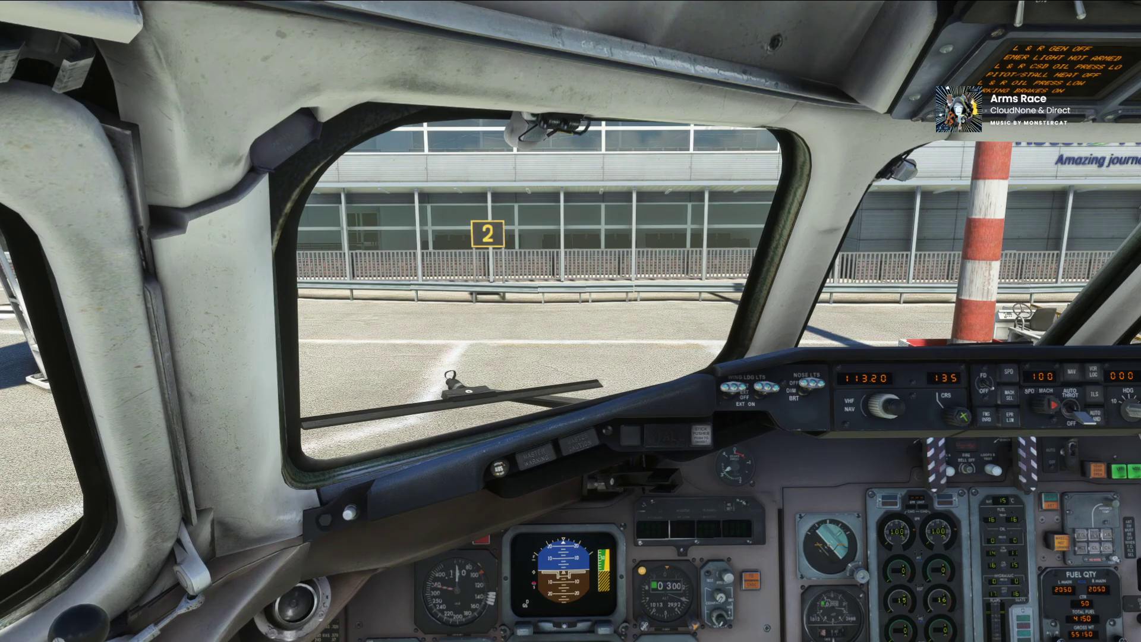
key("alt+Tab")
left_click_drag(353, 123, 566, 101)
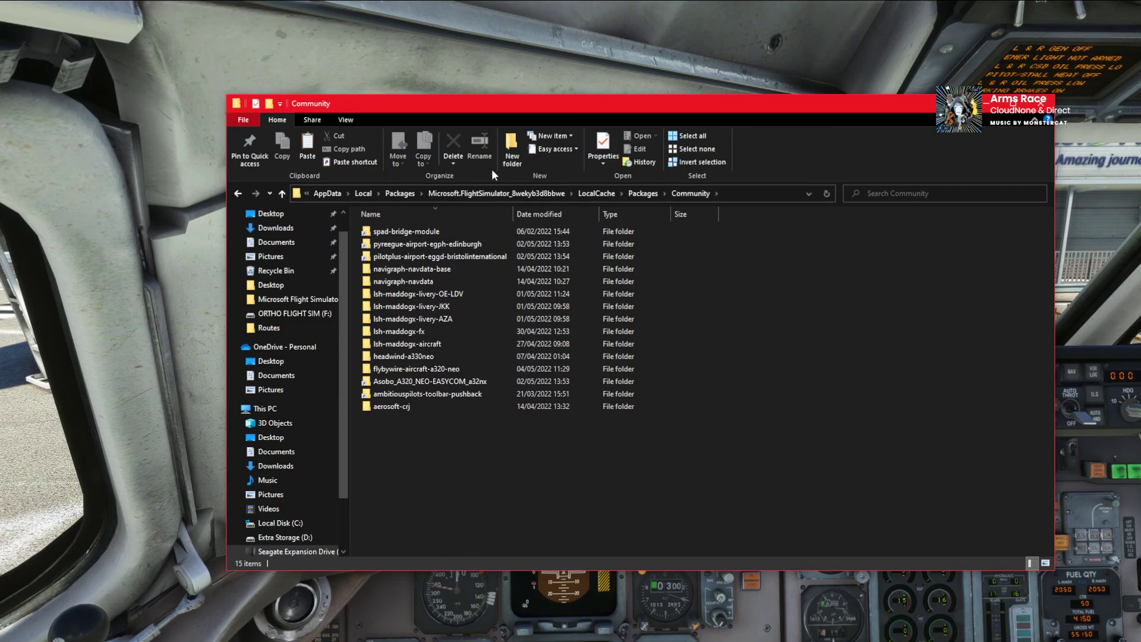
double_click(424, 345)
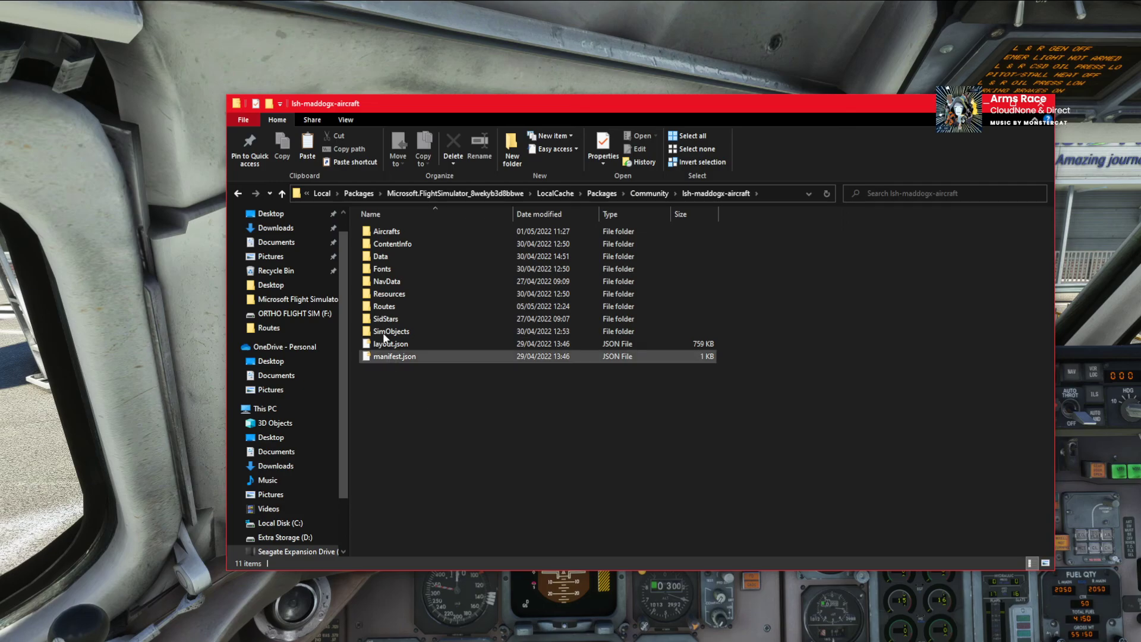
double_click(395, 305)
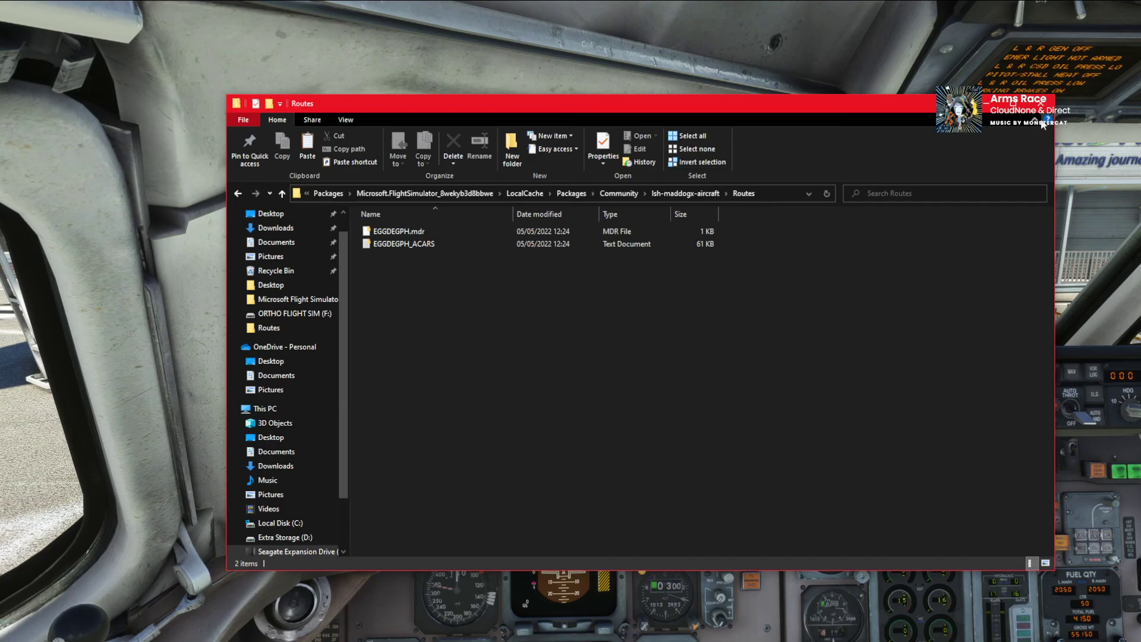
left_click(1041, 106)
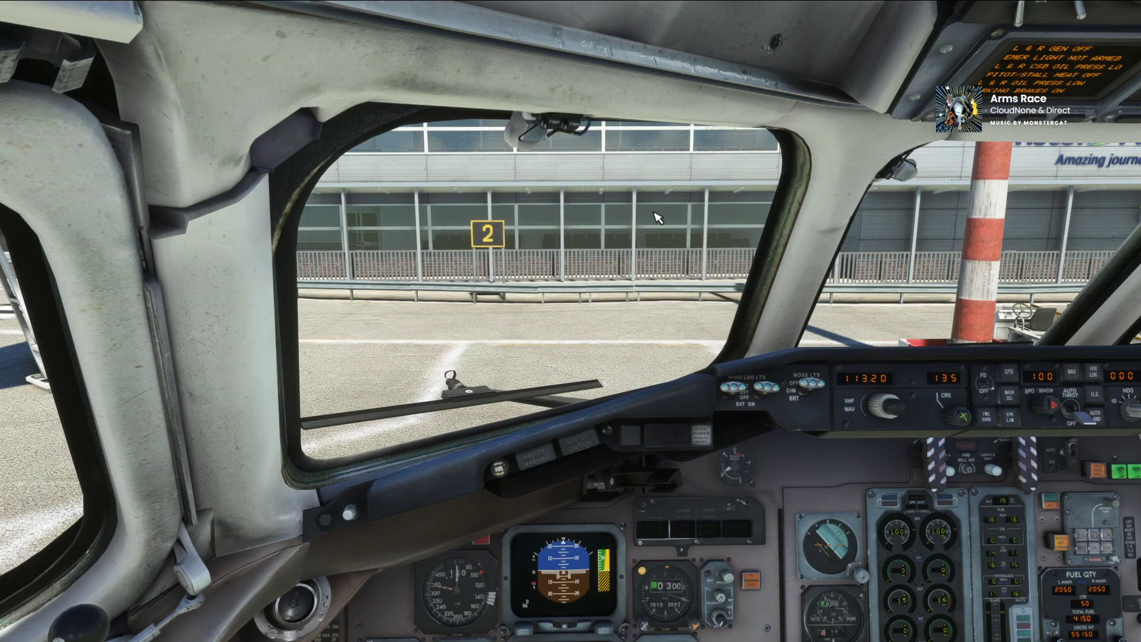
Open Flight Documents from the tablet's home screen and start an OFP import.
key("alt+1")
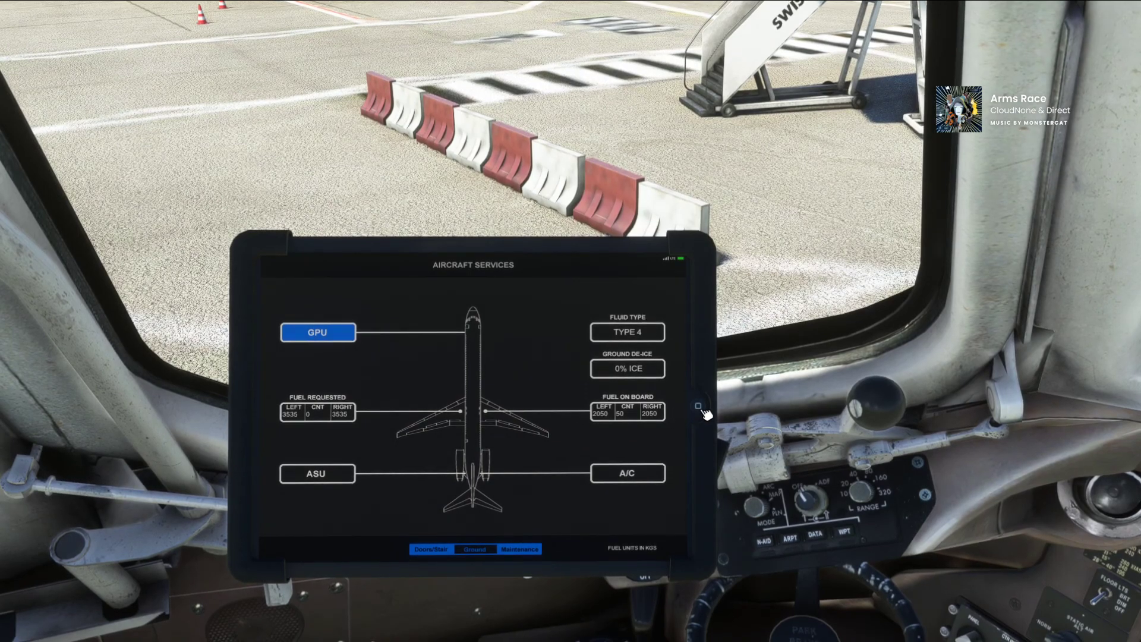
left_click(698, 406)
left_click(559, 294)
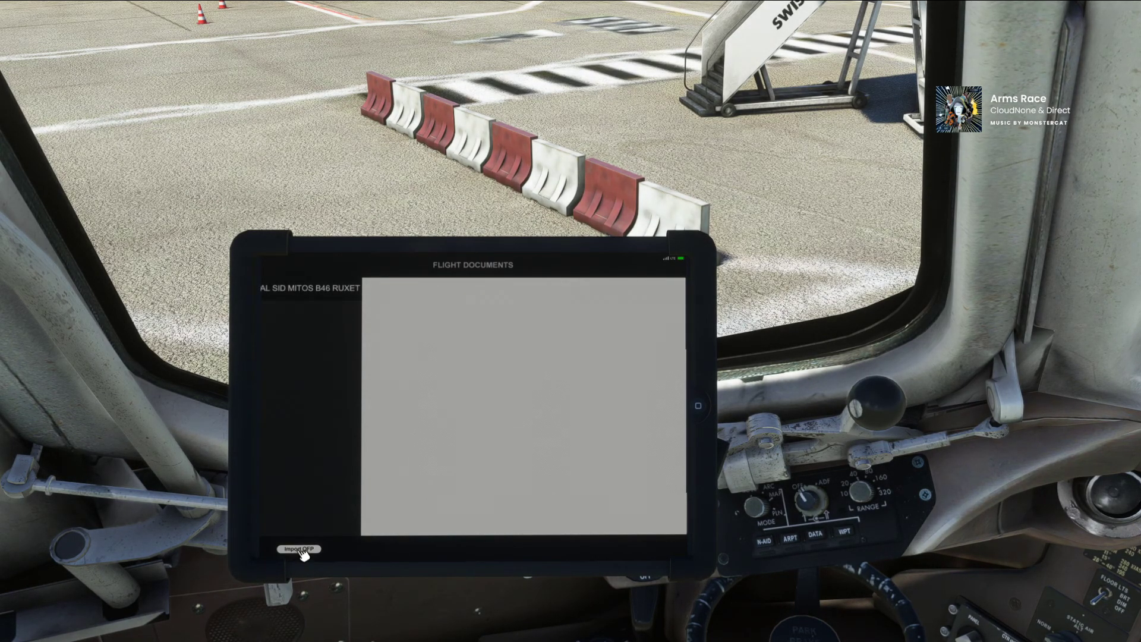
left_click(300, 549)
Import the OFP with departure EGGD and arrival EGPH.
left_click(467, 366)
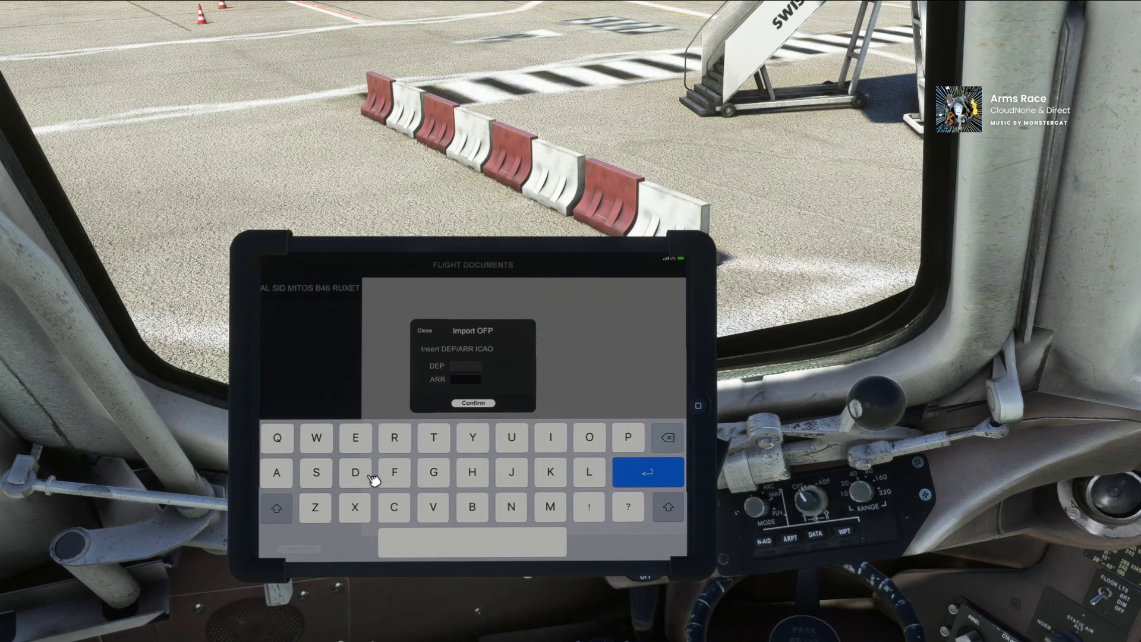
left_click(359, 440)
left_click(438, 474)
left_click(443, 474)
left_click(358, 475)
left_click(463, 383)
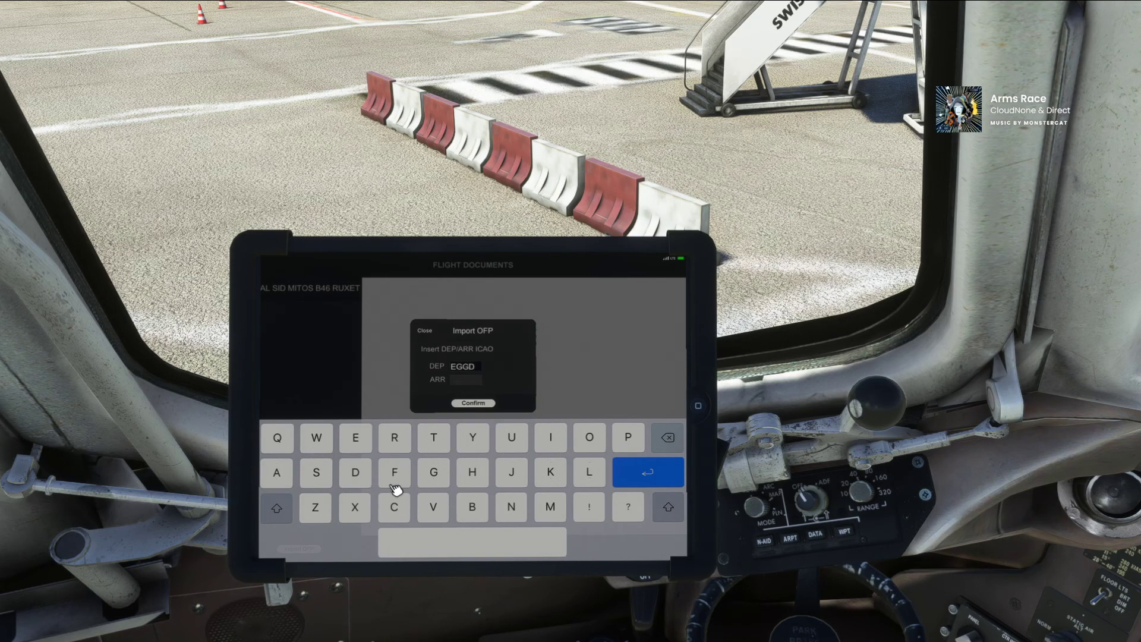
left_click(359, 439)
left_click(447, 486)
left_click(624, 440)
left_click(472, 475)
left_click(473, 403)
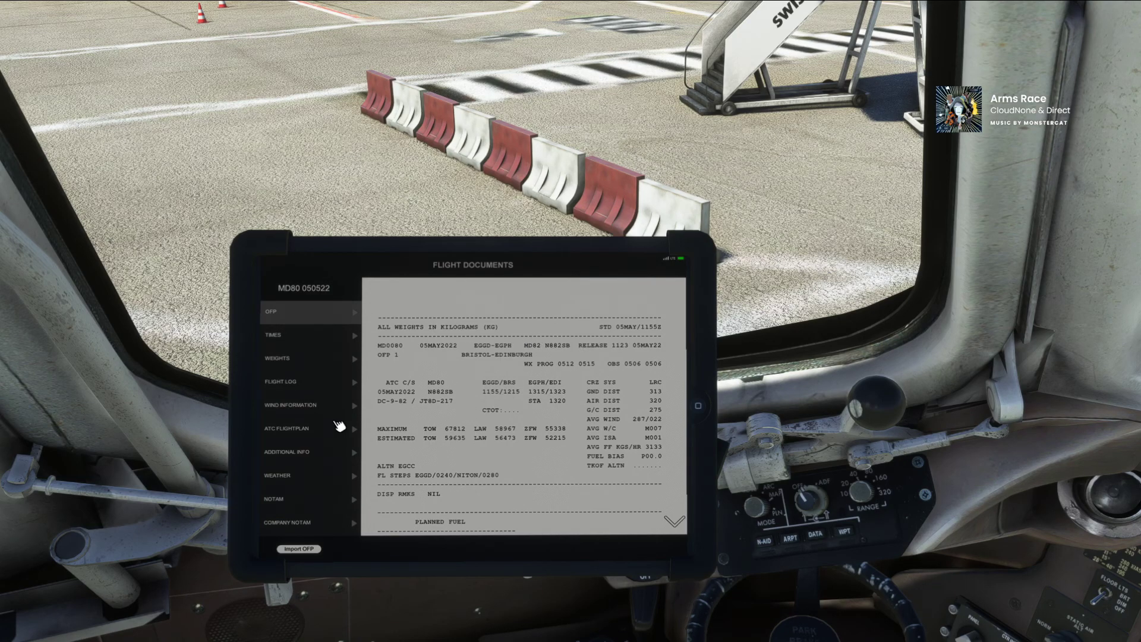
Review the OFP's fuel, times, weights and flight log, then return to the summary.
left_click(674, 521)
left_click(289, 335)
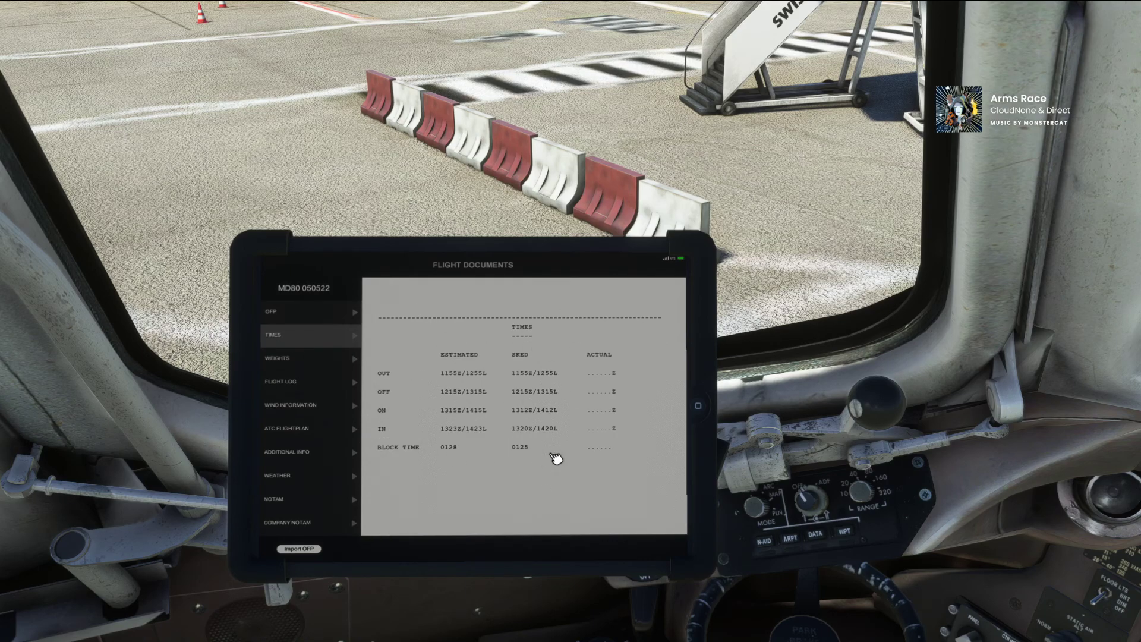
left_click(278, 360)
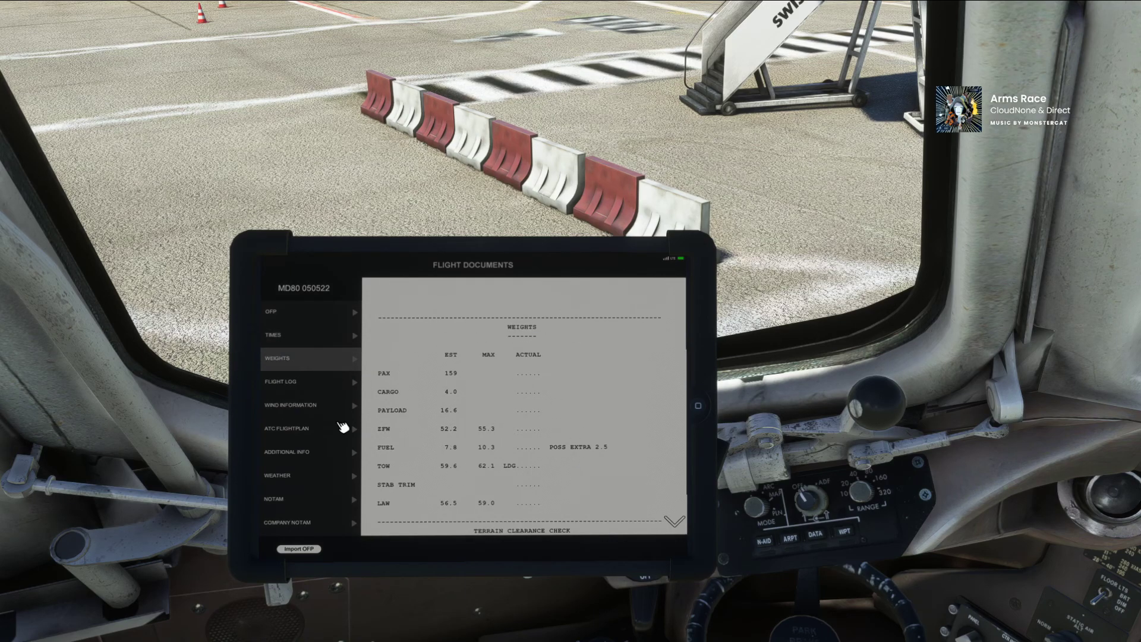
left_click(286, 383)
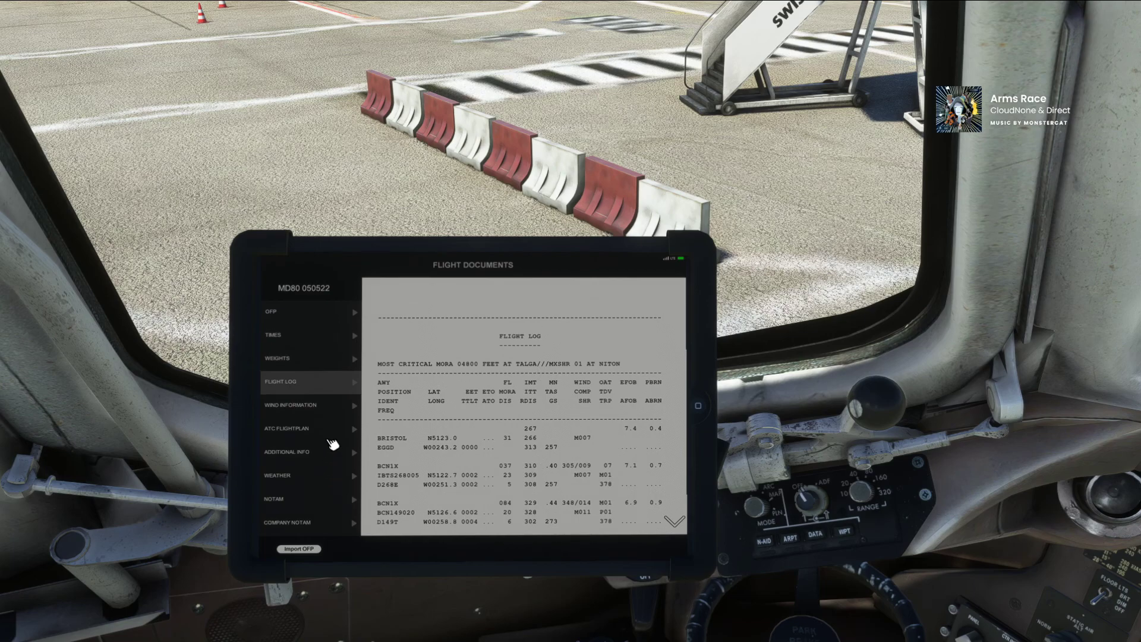
left_click(294, 318)
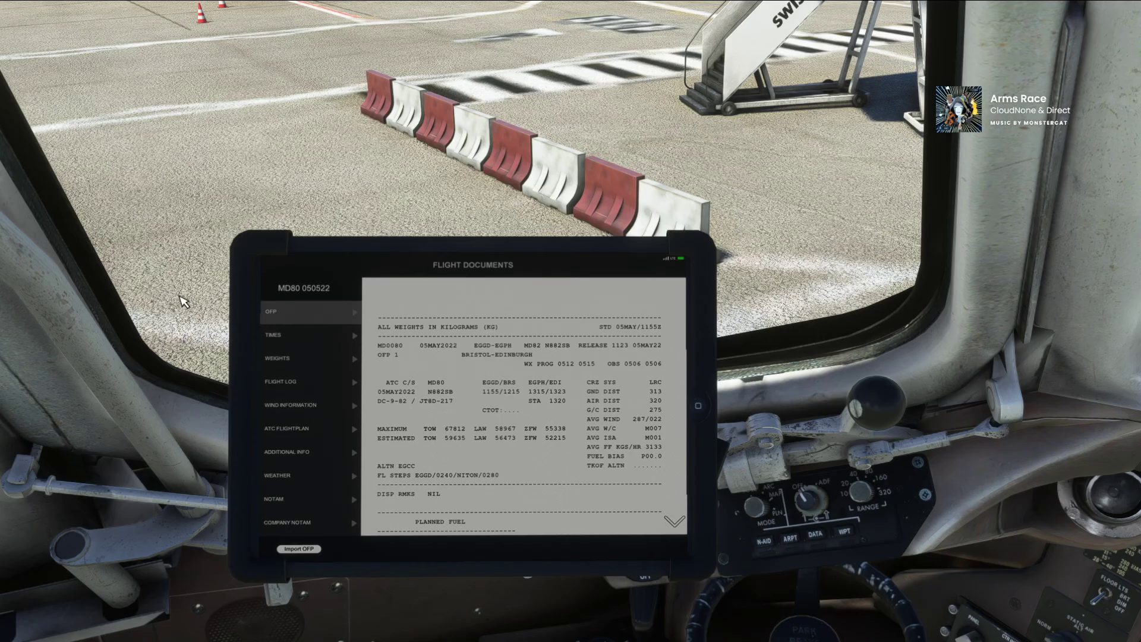
Show the ACARS-AOC menu on the captain's CDU via MENU and ACARS.
key("alt+1")
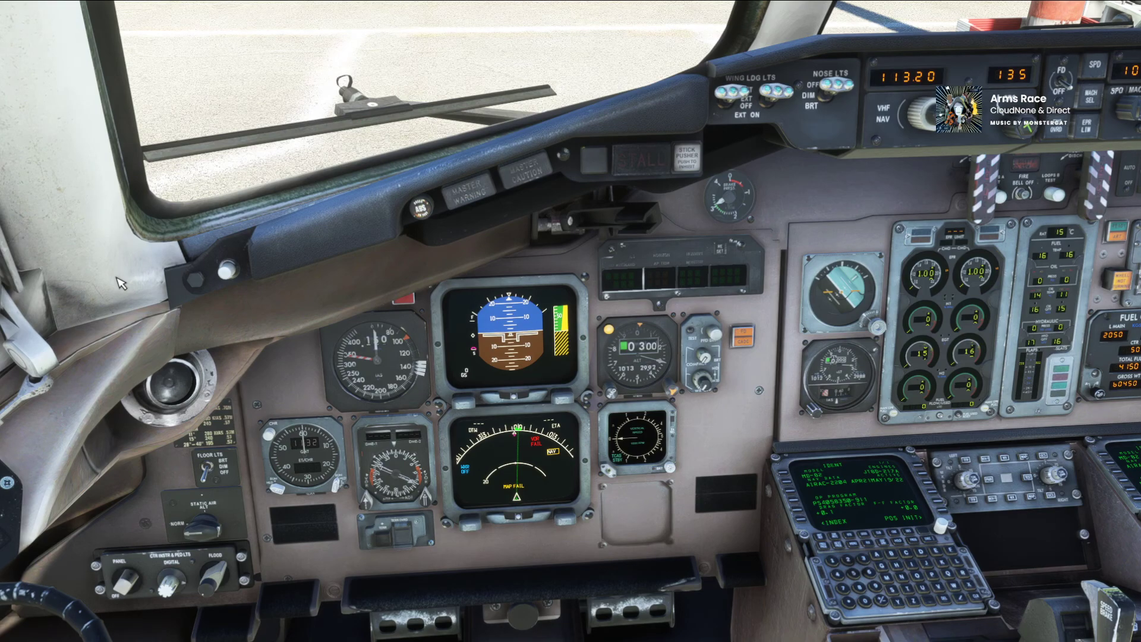
key("alt+2")
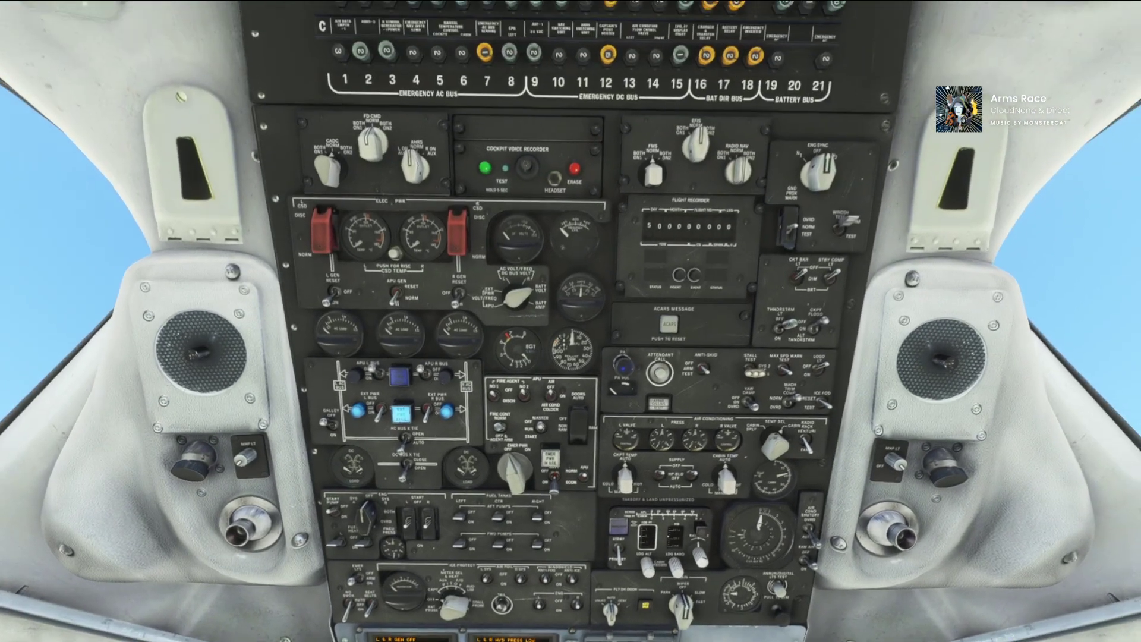
key("alt+3")
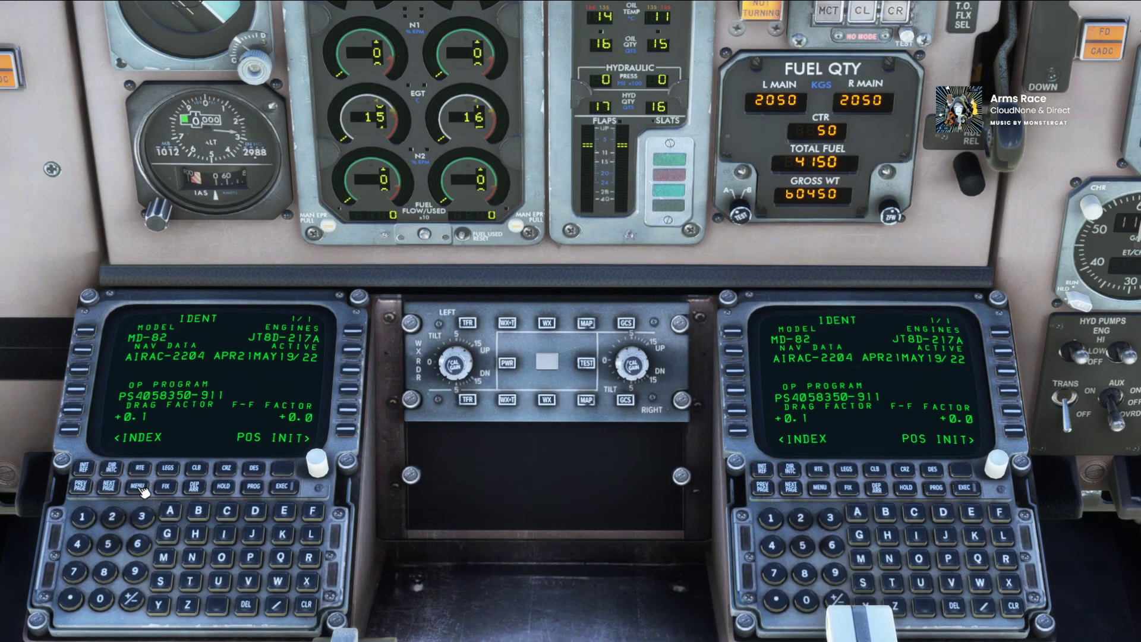
left_click(143, 491)
left_click(85, 349)
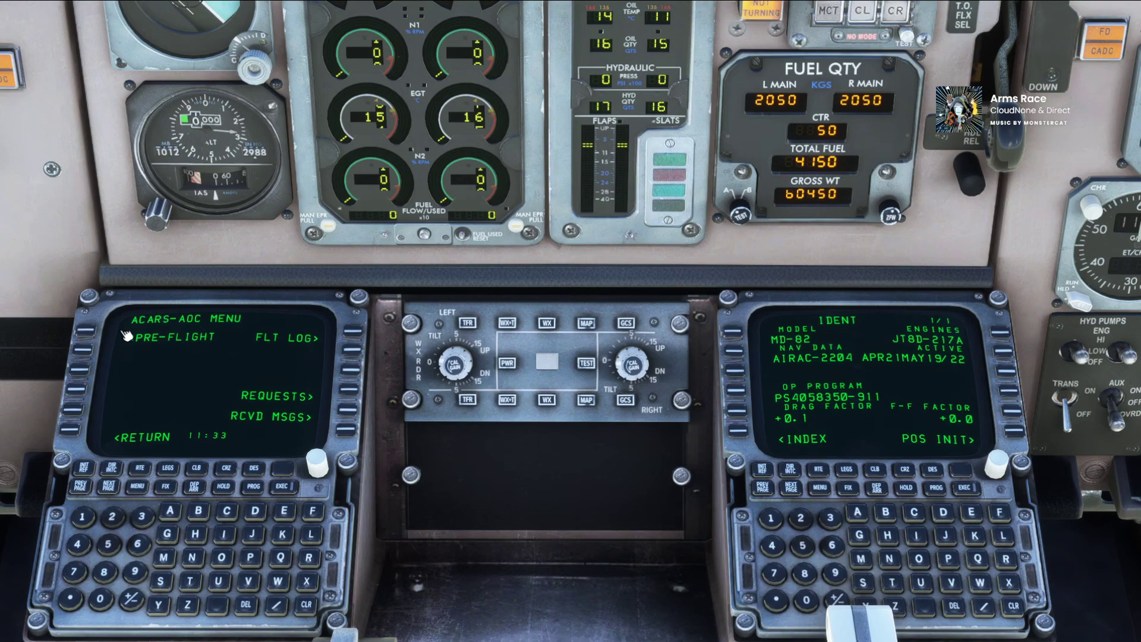
Request ACARS init data (EGGD–EGPH, ETD 11:55, flight MD80), then return to MENU.
left_click(93, 334)
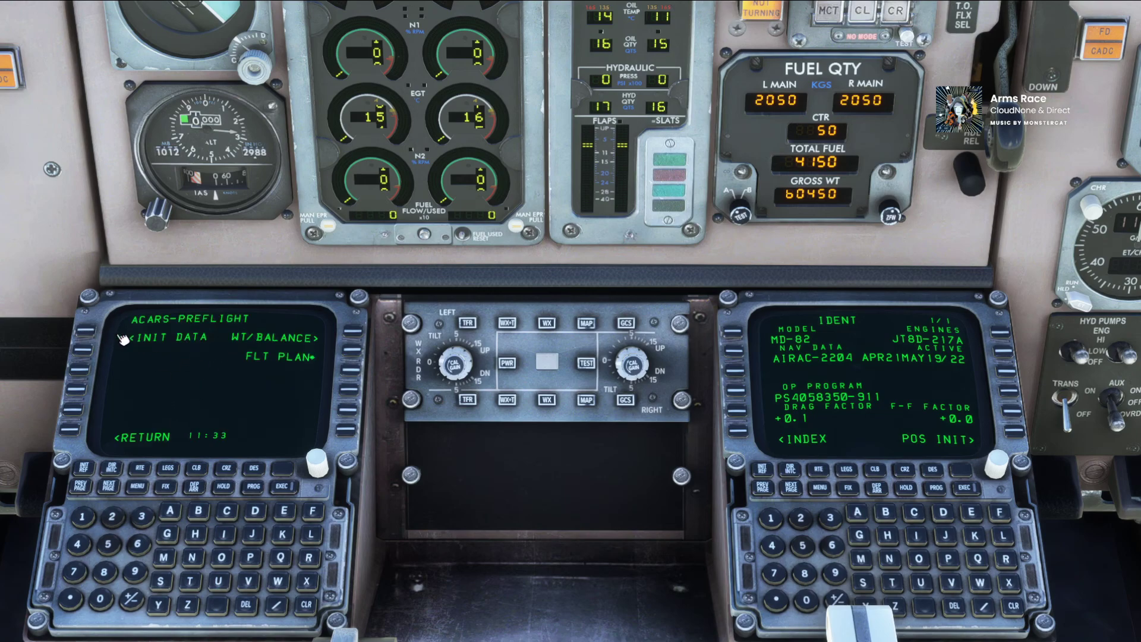
left_click(90, 334)
left_click(352, 410)
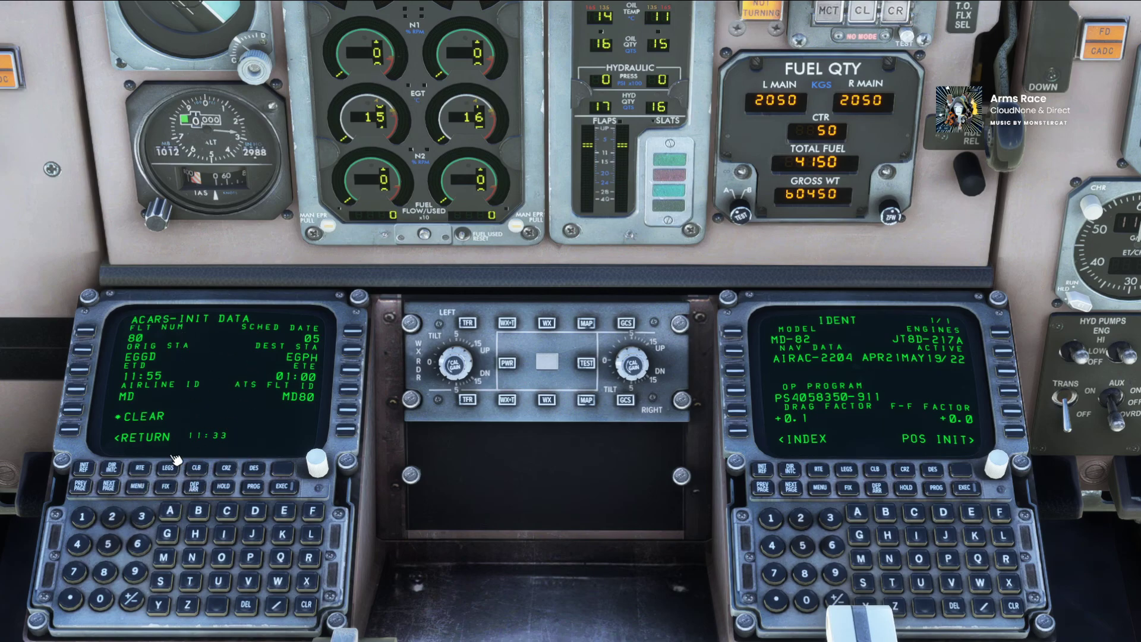
left_click(137, 487)
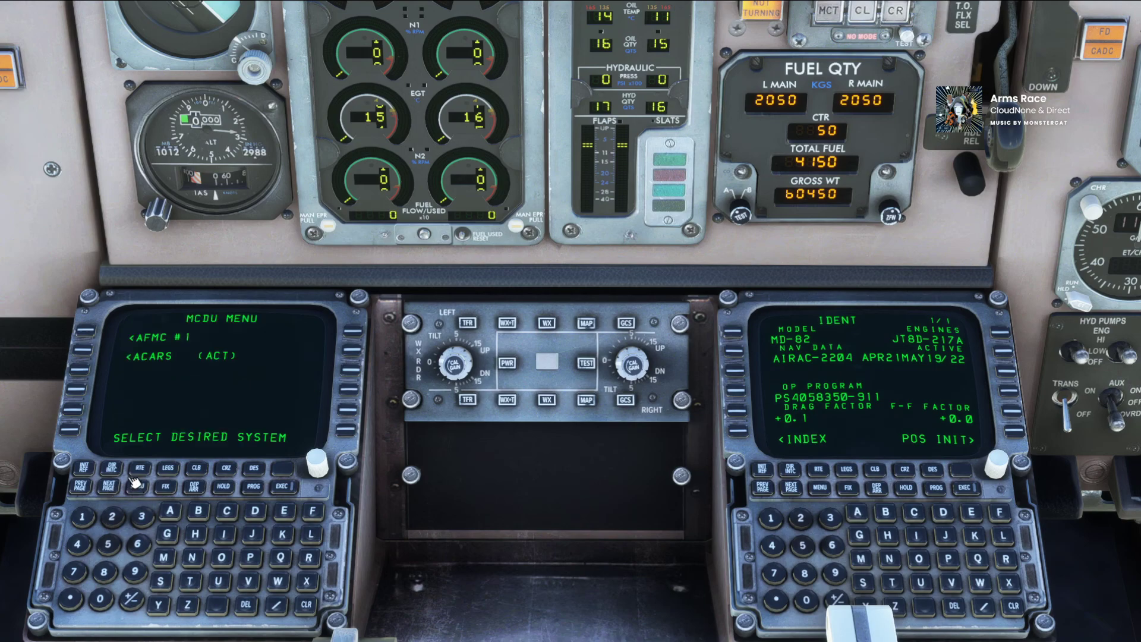
Reference AFMC #1 POS INIT to EGGD and bring up RTE 1 page 1.
left_click(85, 332)
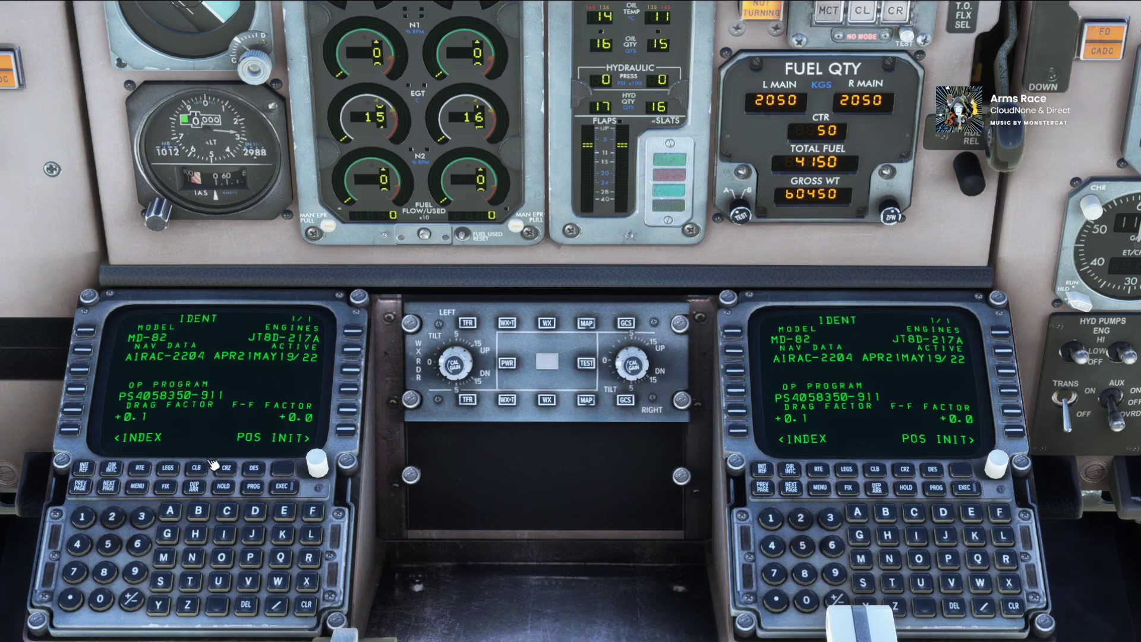
left_click(352, 431)
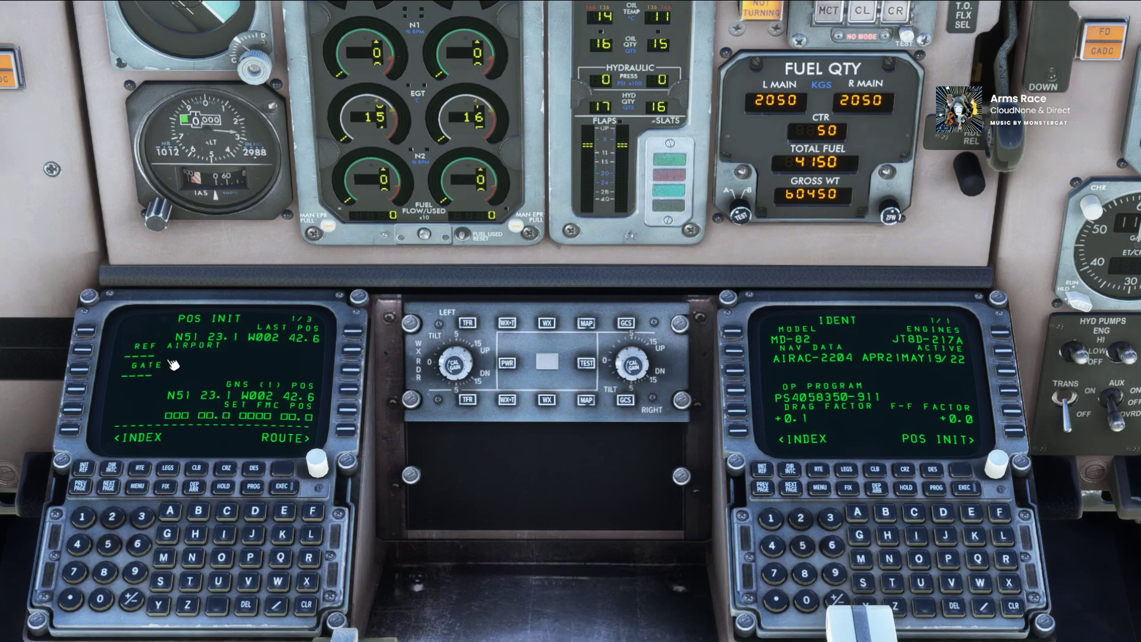
left_click(284, 510)
left_click(88, 351)
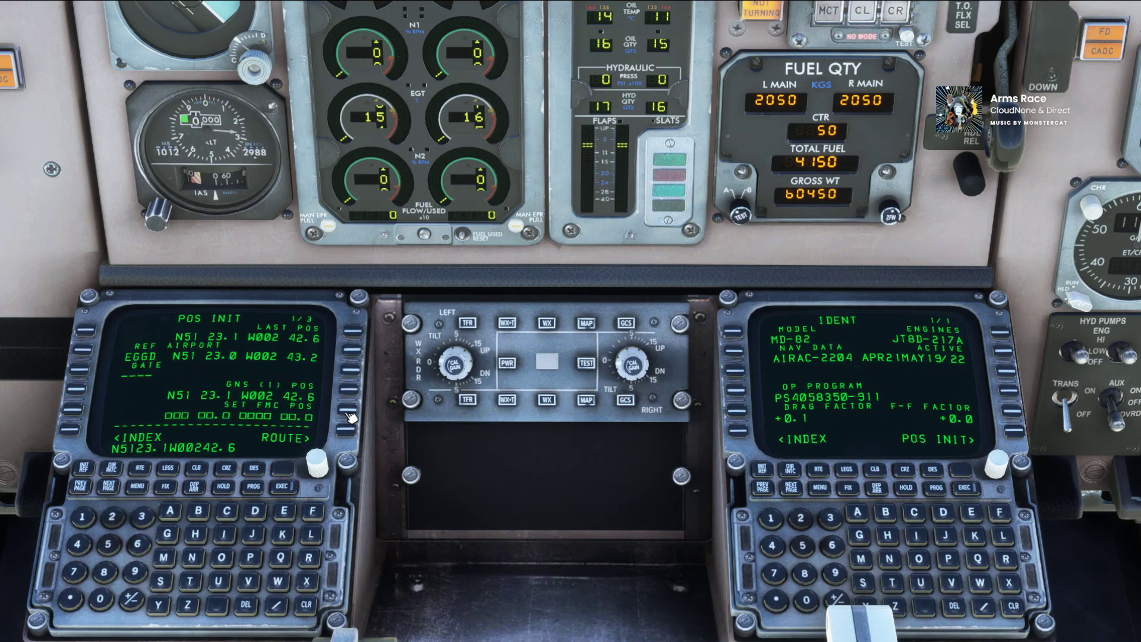
left_click(350, 429)
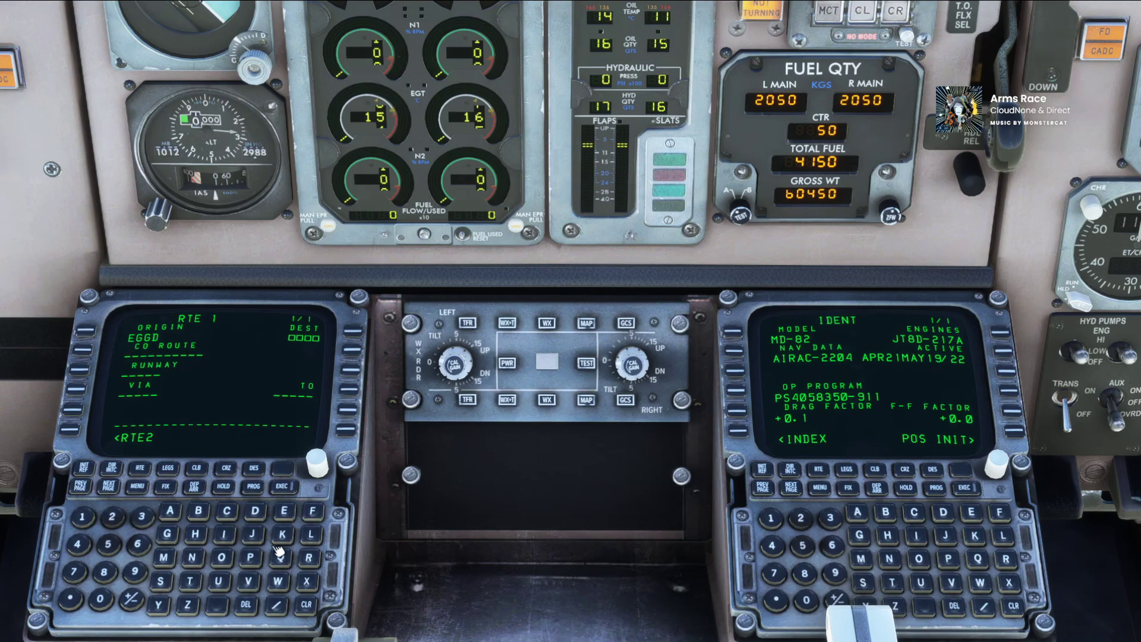
Enter EGGDEGPH as the CO ROUTE and check RTE 1 page 2's airway legs.
left_click(285, 512)
left_click(169, 533)
left_click(168, 533)
left_click(256, 511)
left_click(284, 511)
left_click(168, 534)
left_click(250, 557)
left_click(196, 534)
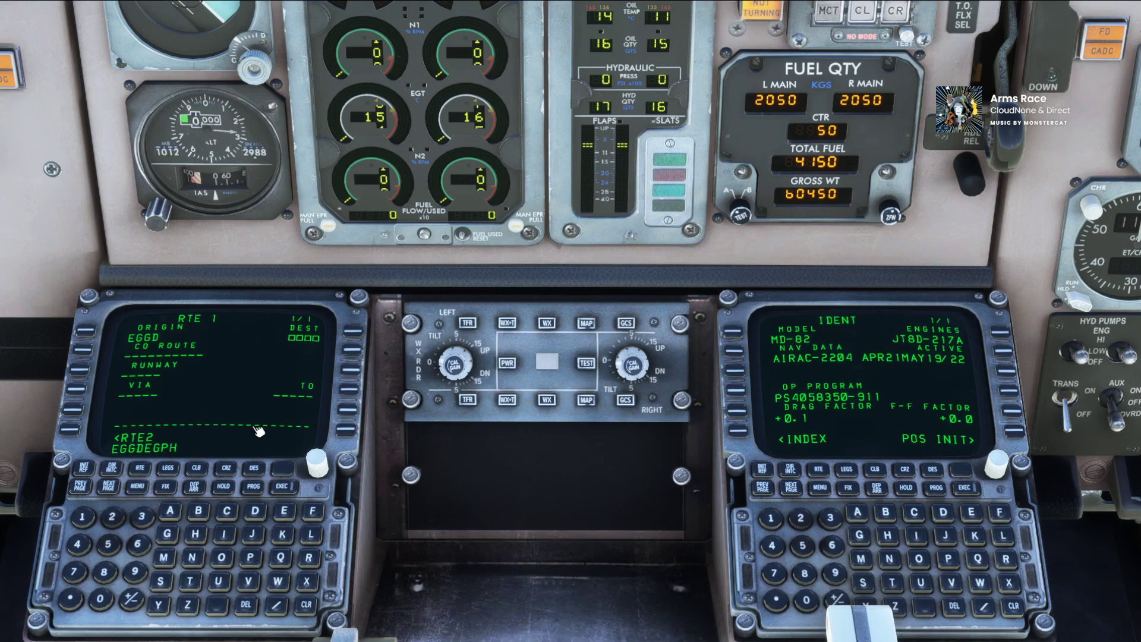
left_click(87, 353)
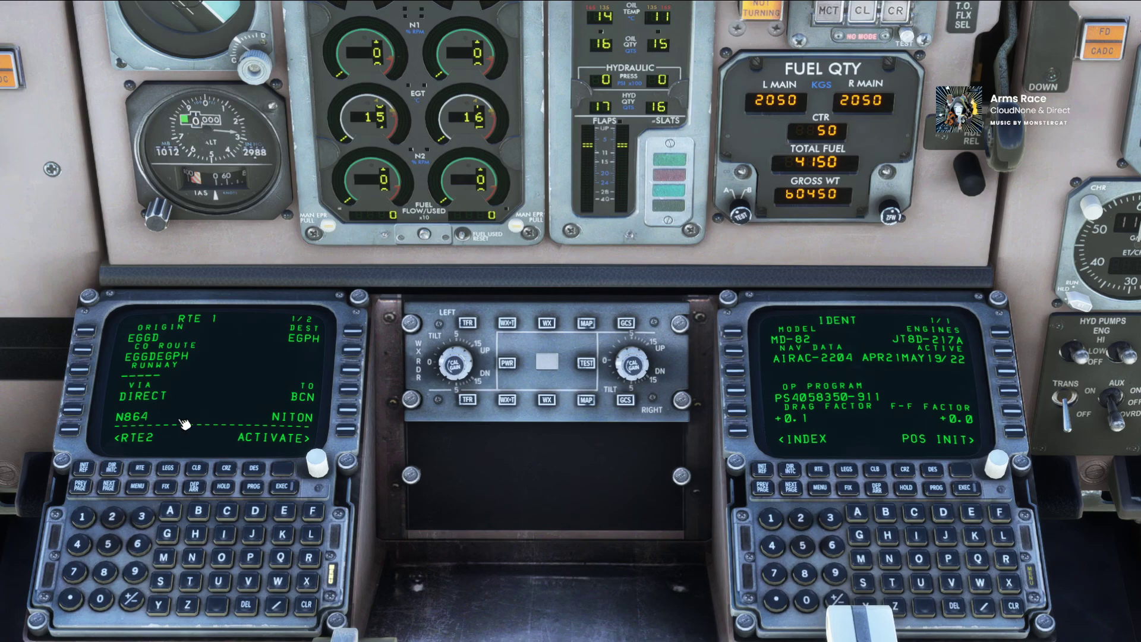
left_click(109, 487)
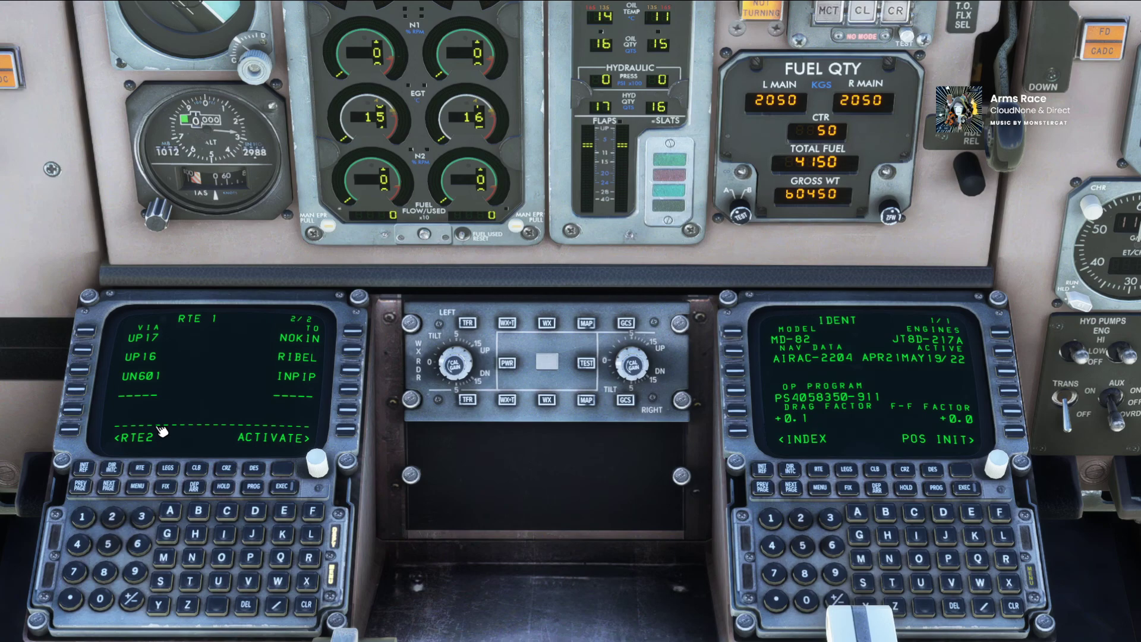
Select the EGGD runway 27 BCN1X departure.
left_click(194, 487)
left_click(88, 335)
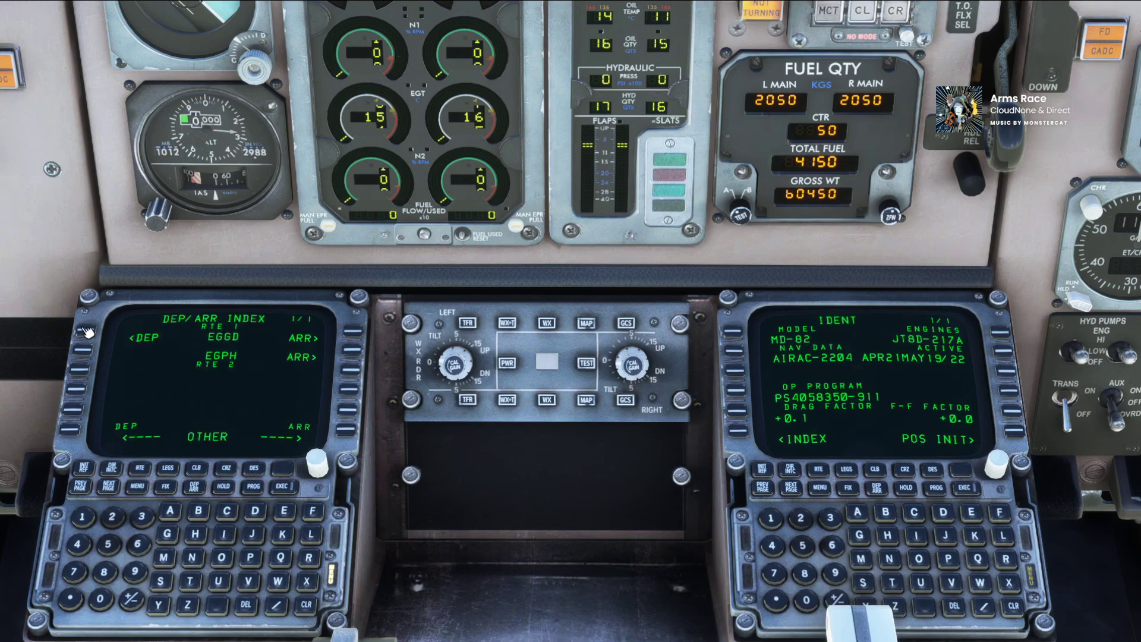
left_click(353, 351)
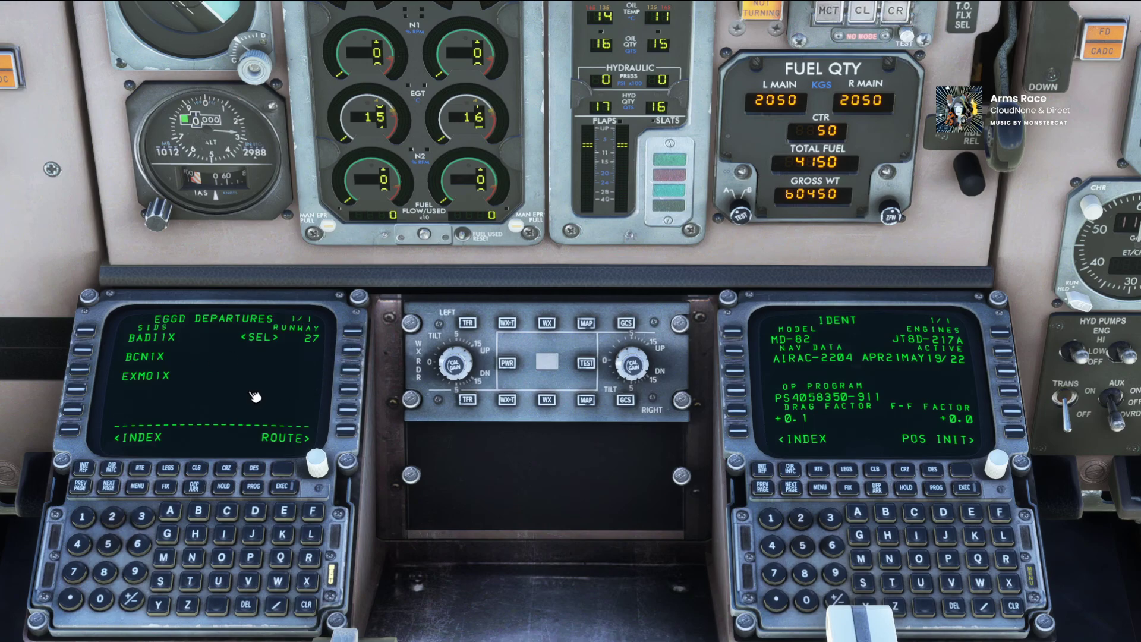
left_click(87, 354)
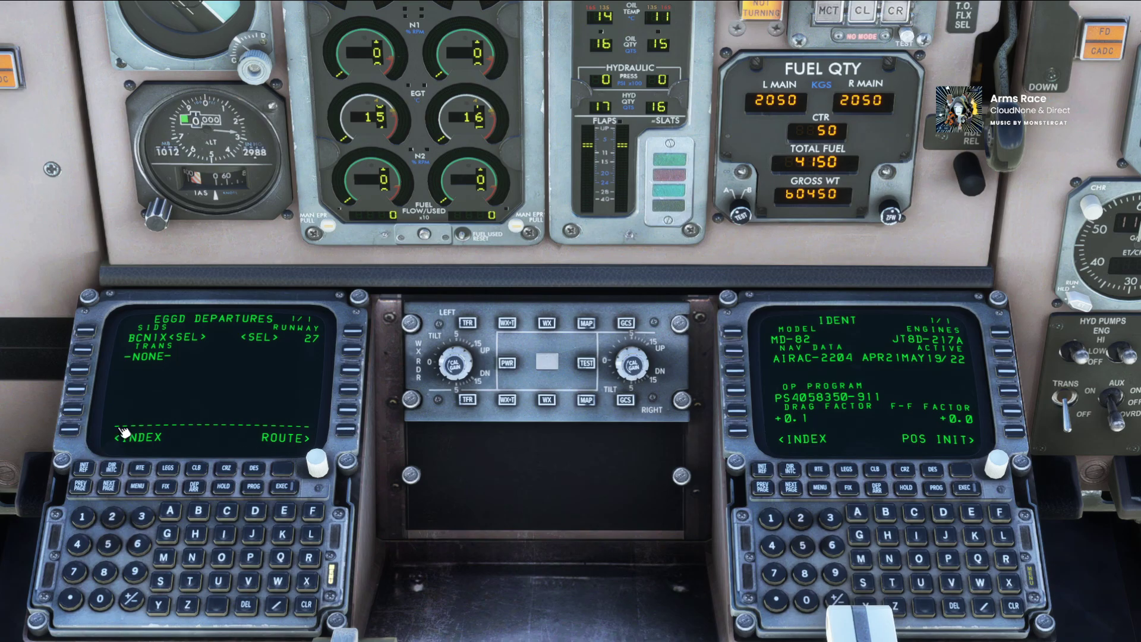
left_click(83, 429)
Select the EGPH ILS24 approach with the INPI1E arrival.
left_click(324, 437)
left_click(358, 358)
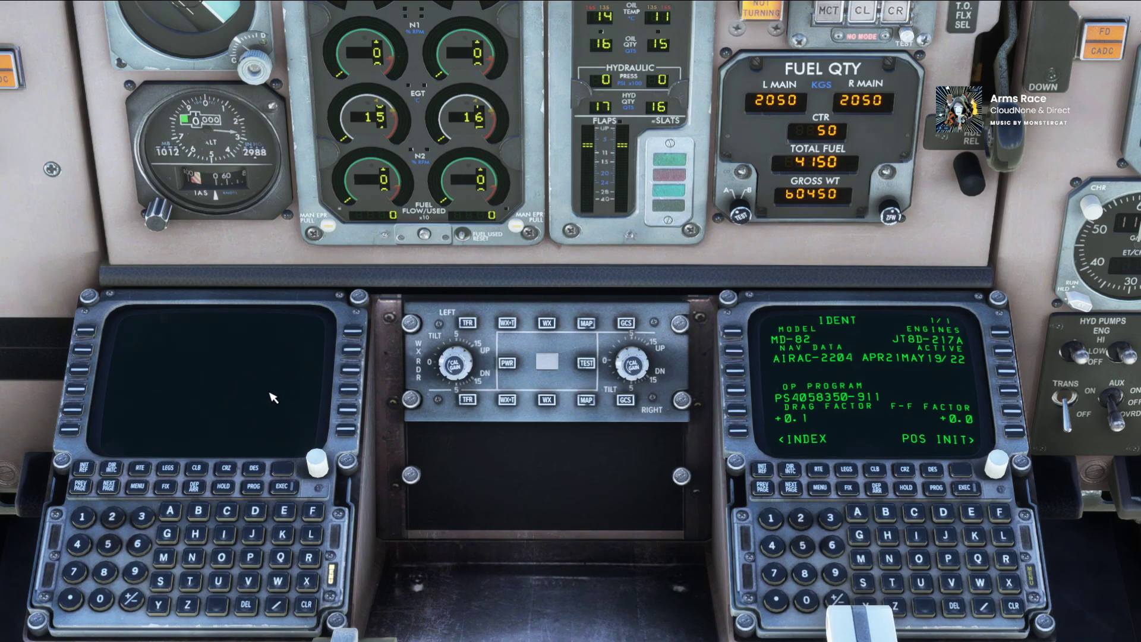
left_click(354, 353)
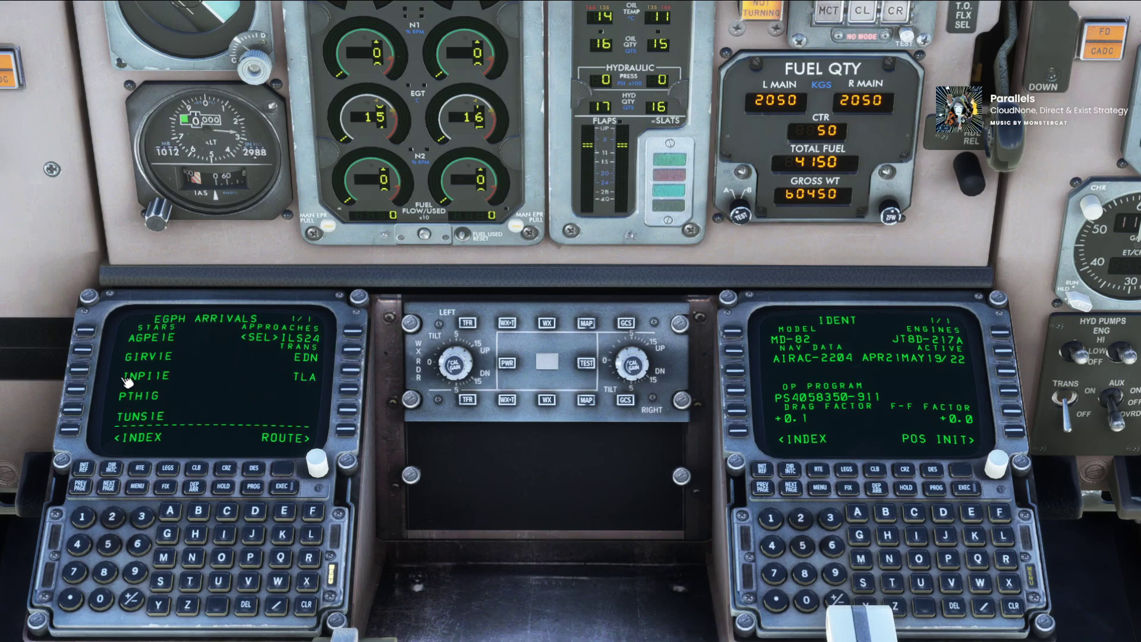
left_click(120, 380)
left_click(85, 355)
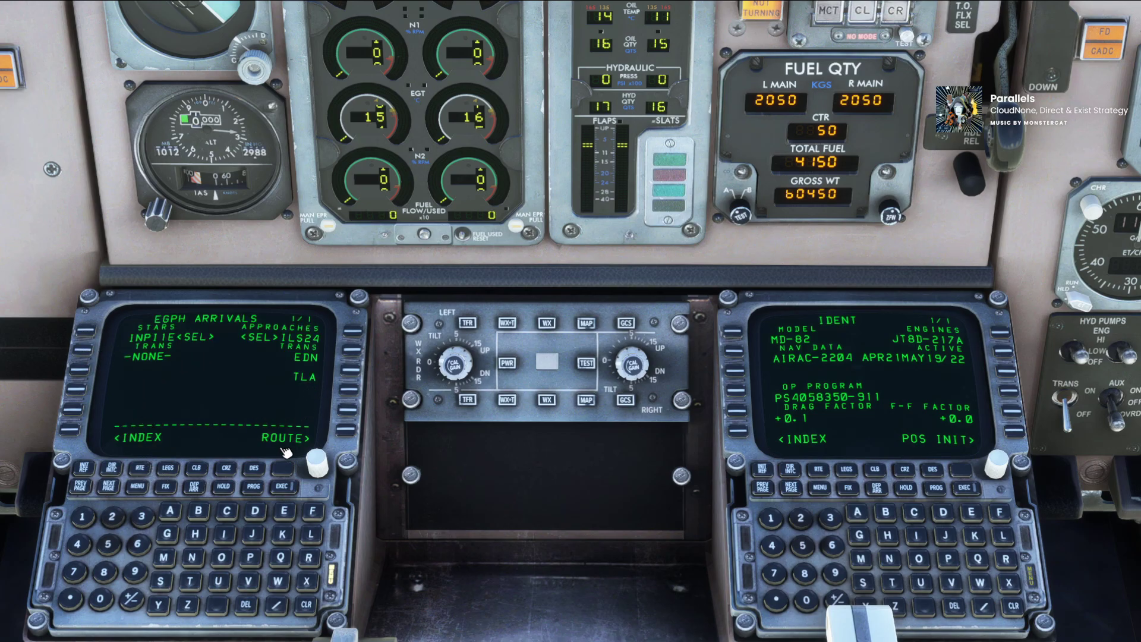
Page through all route legs to RW24 and VECTORS, then activate and execute RTE 1.
left_click(167, 468)
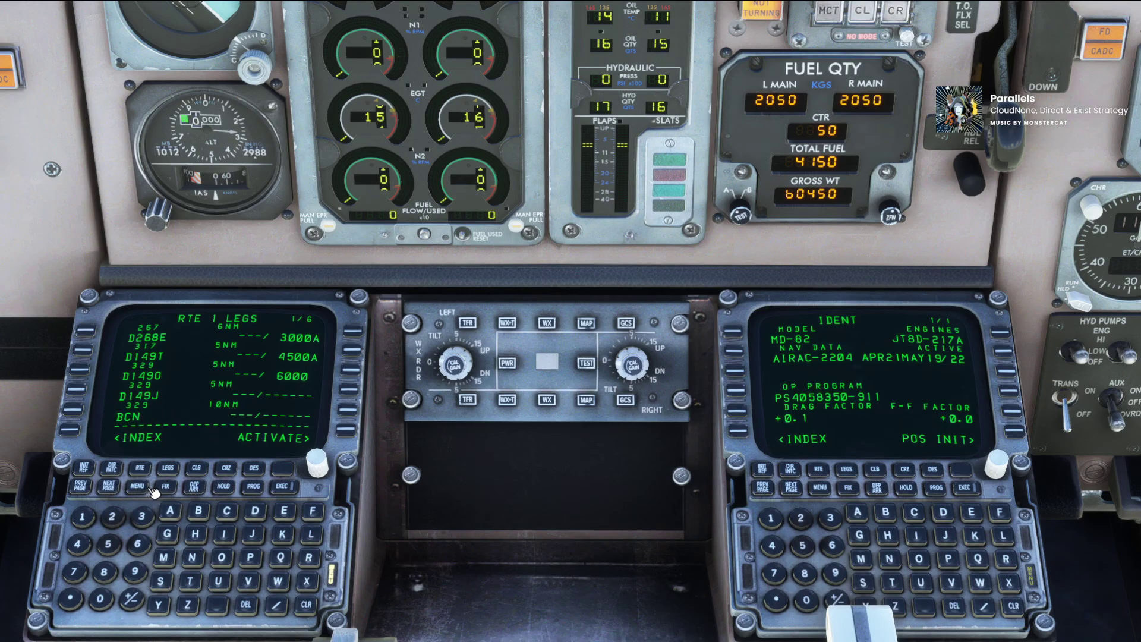
left_click(113, 490)
left_click(113, 491)
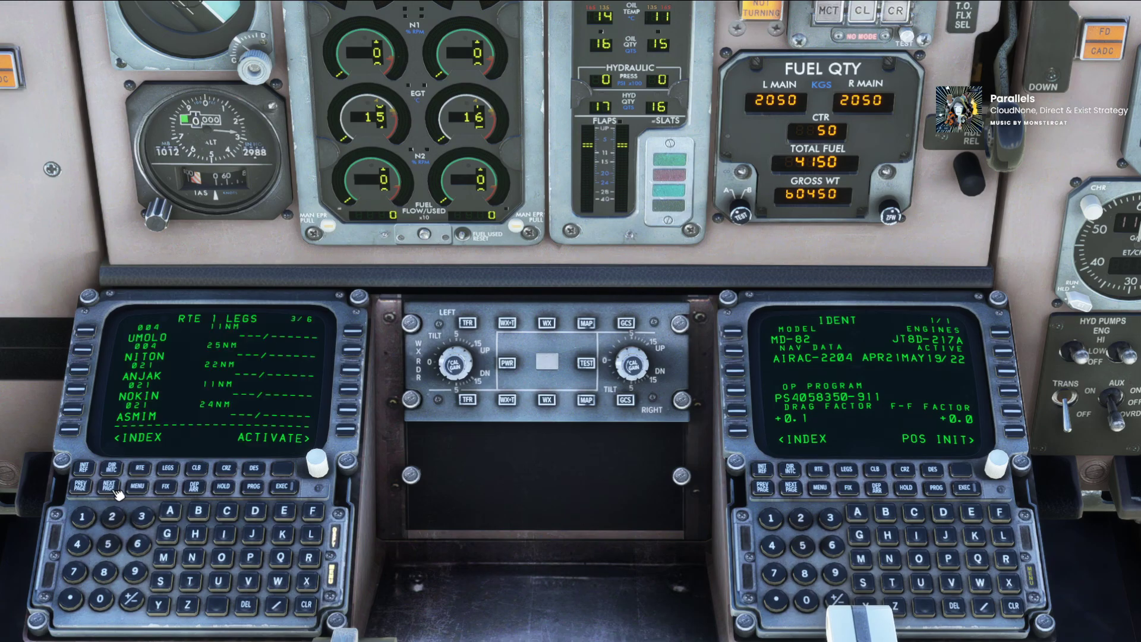
left_click(115, 491)
left_click(114, 490)
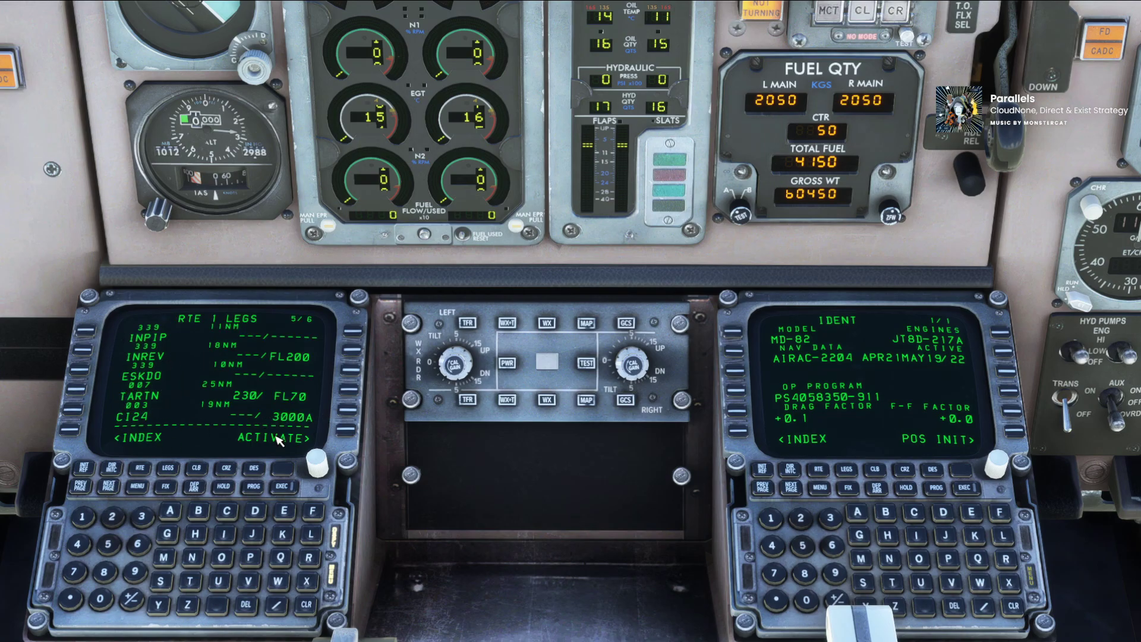
left_click(117, 490)
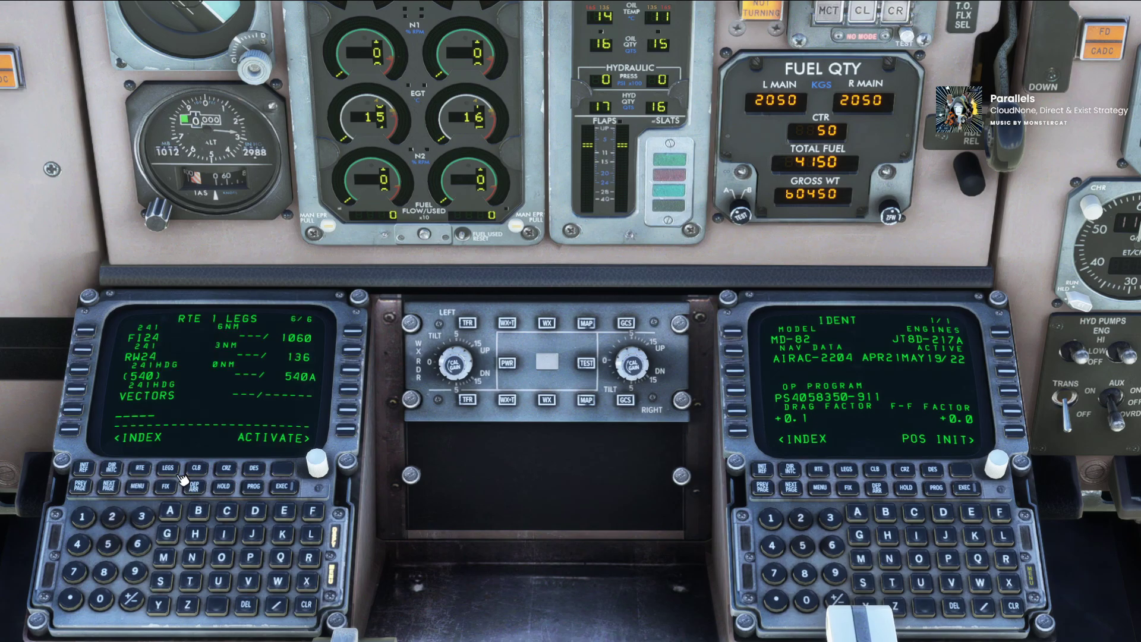
left_click(354, 429)
left_click(293, 491)
Step the navigation map through CROFT, ABEVI, INPIP and ESKDO toward the FI24 approach waypoint.
key("alt+1")
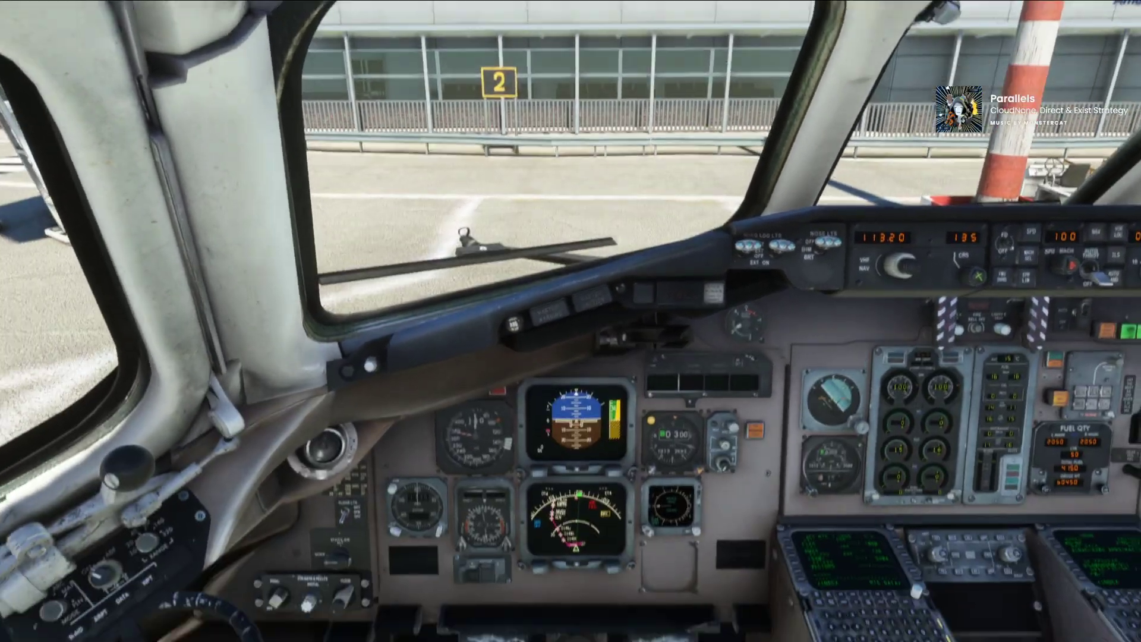
key("alt+2")
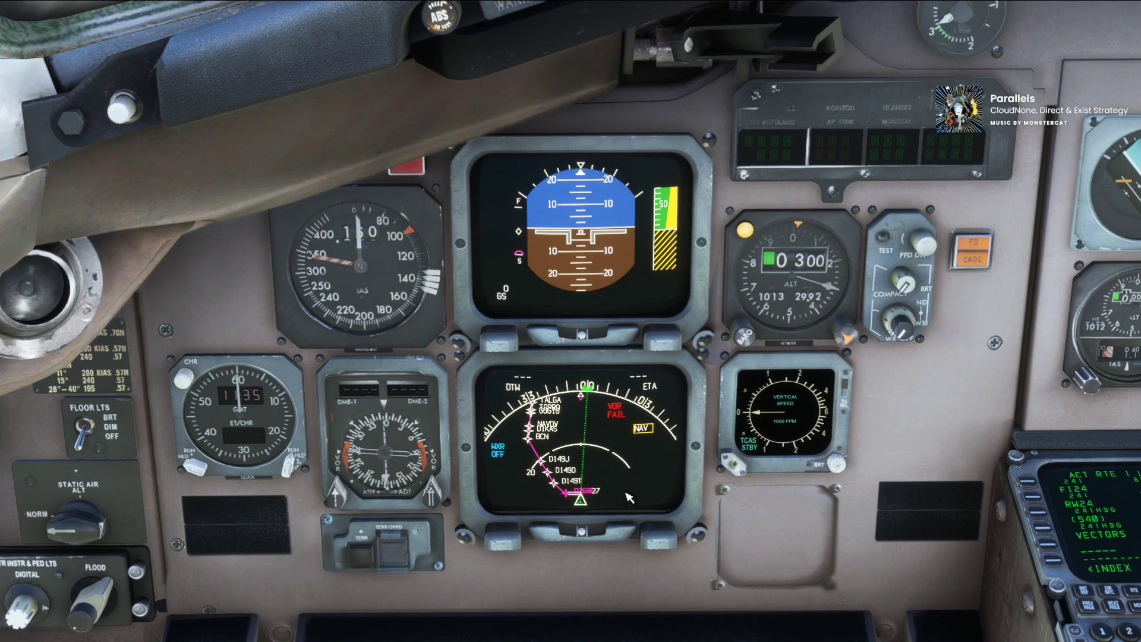
key("alt+3")
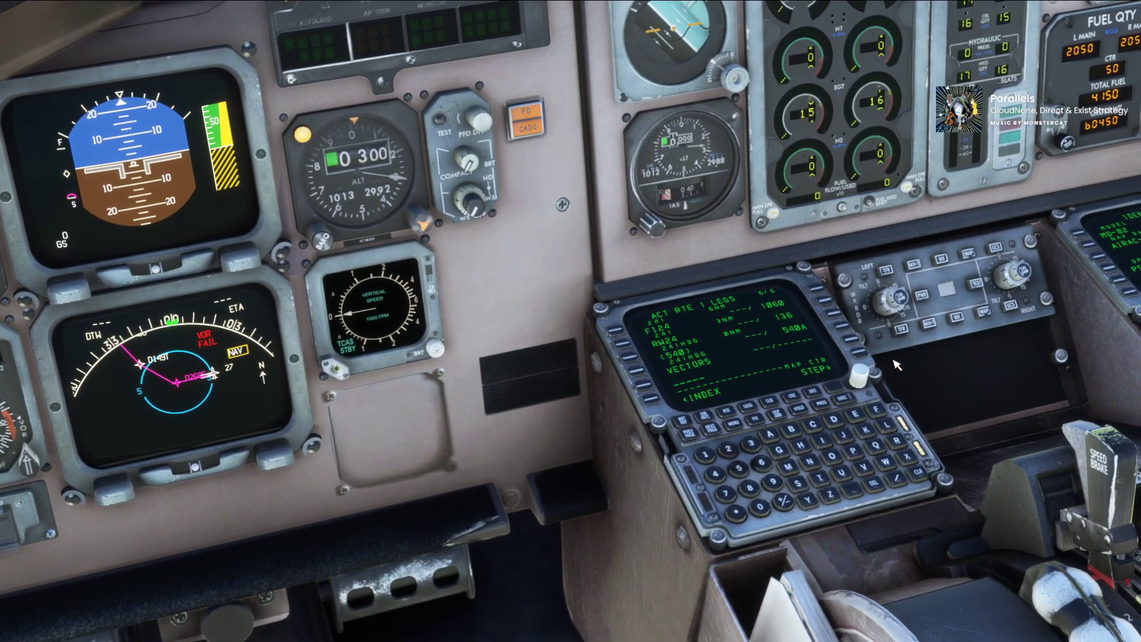
left_click(863, 355)
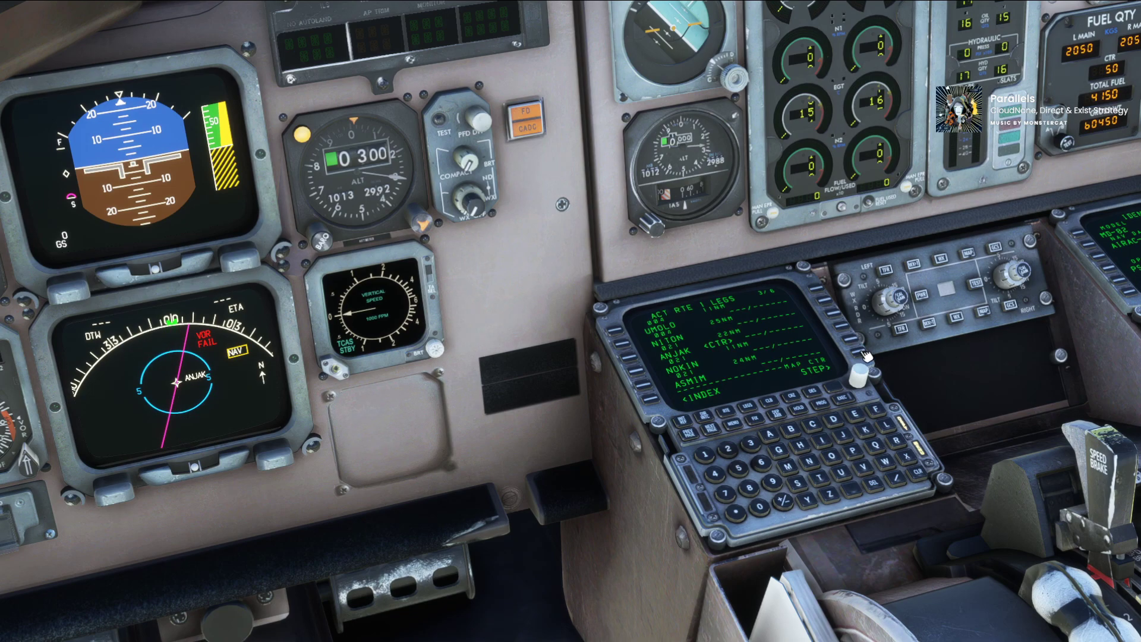
left_click(863, 355)
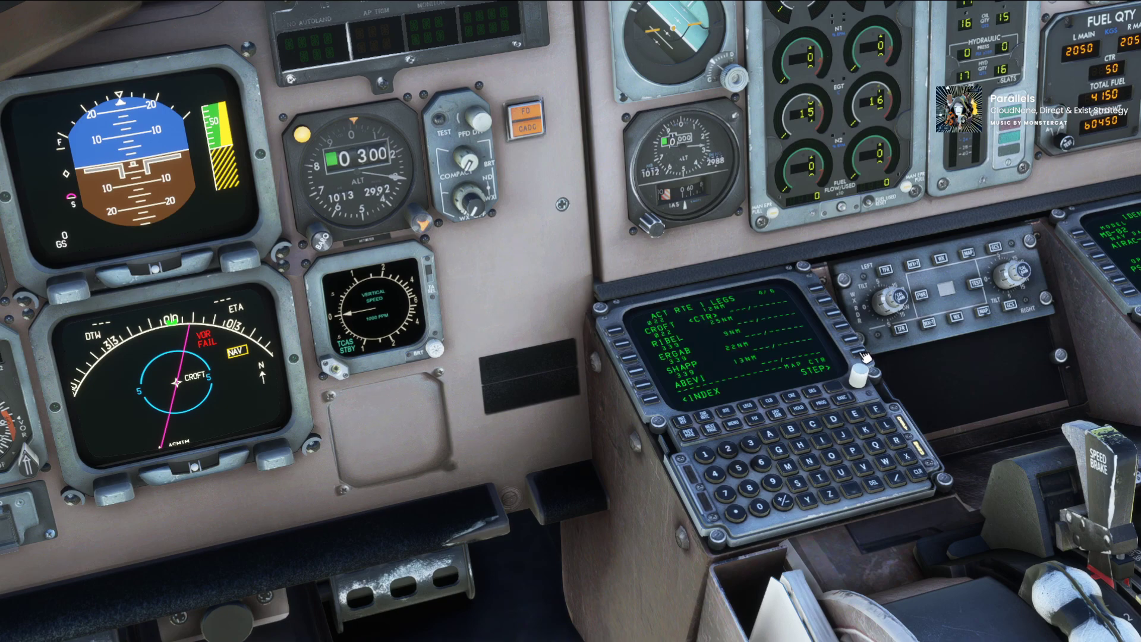
left_click(863, 354)
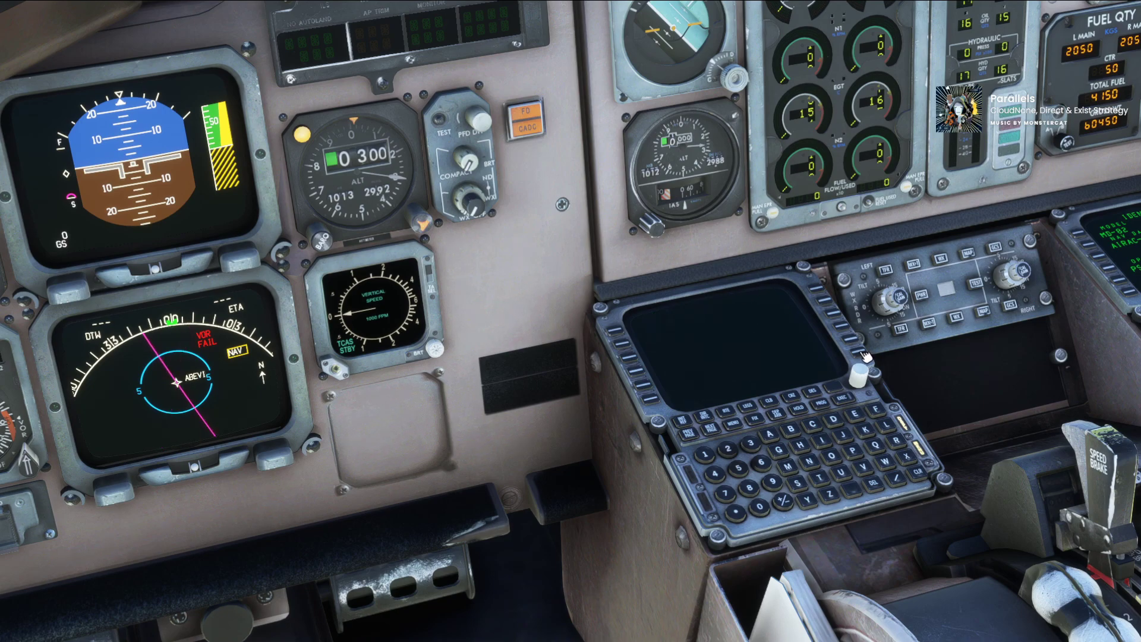
left_click(863, 355)
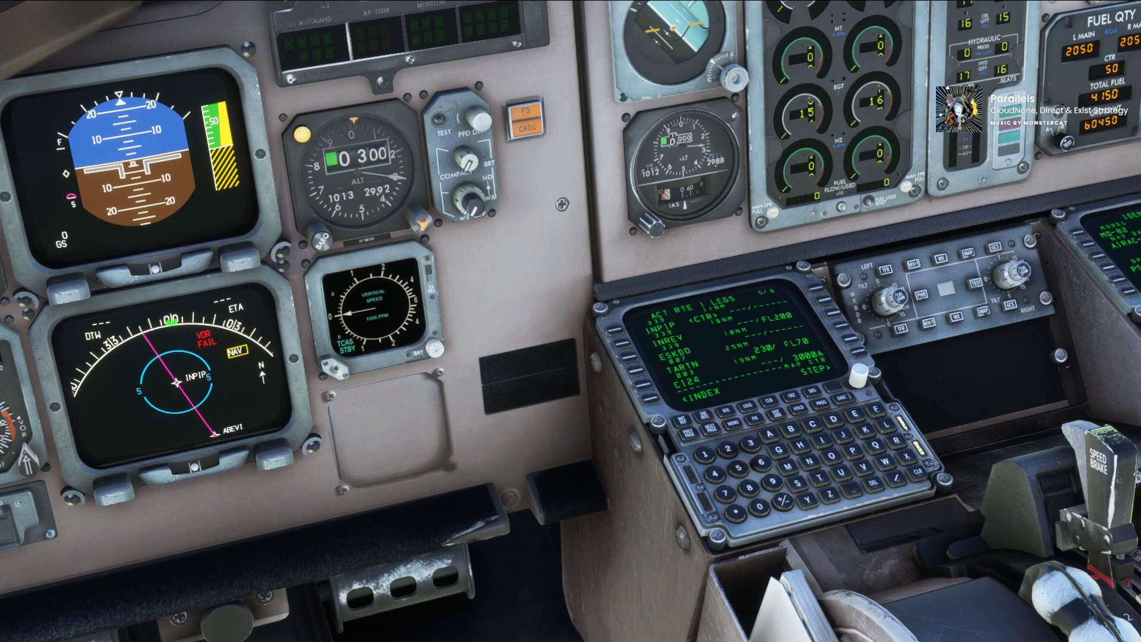
left_click(863, 355)
left_click(863, 355)
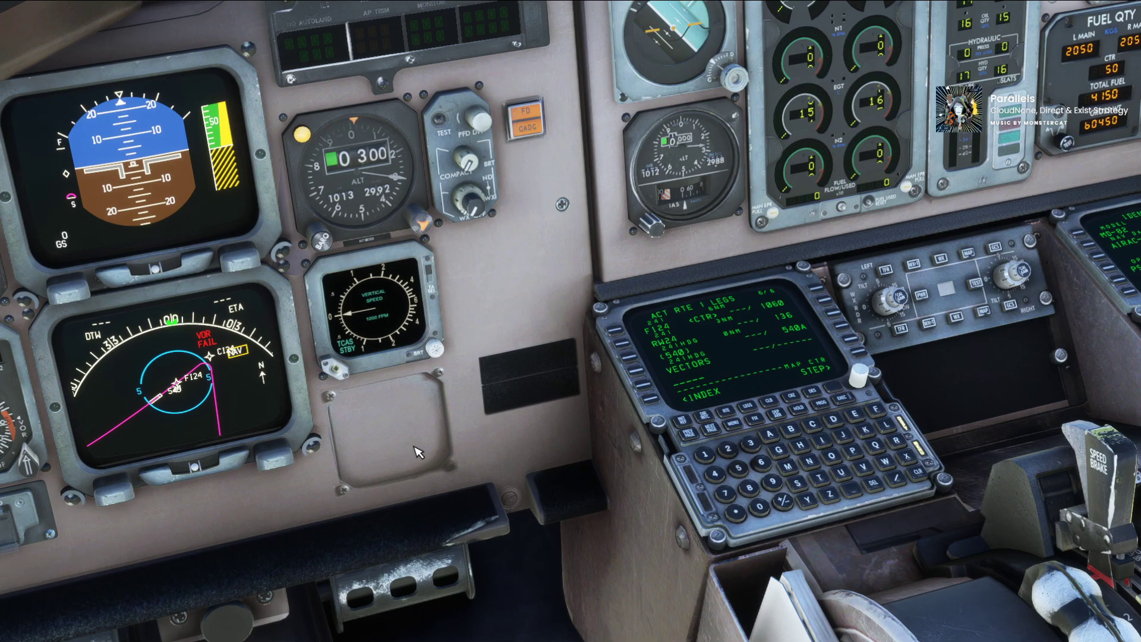
key("ctrl+space")
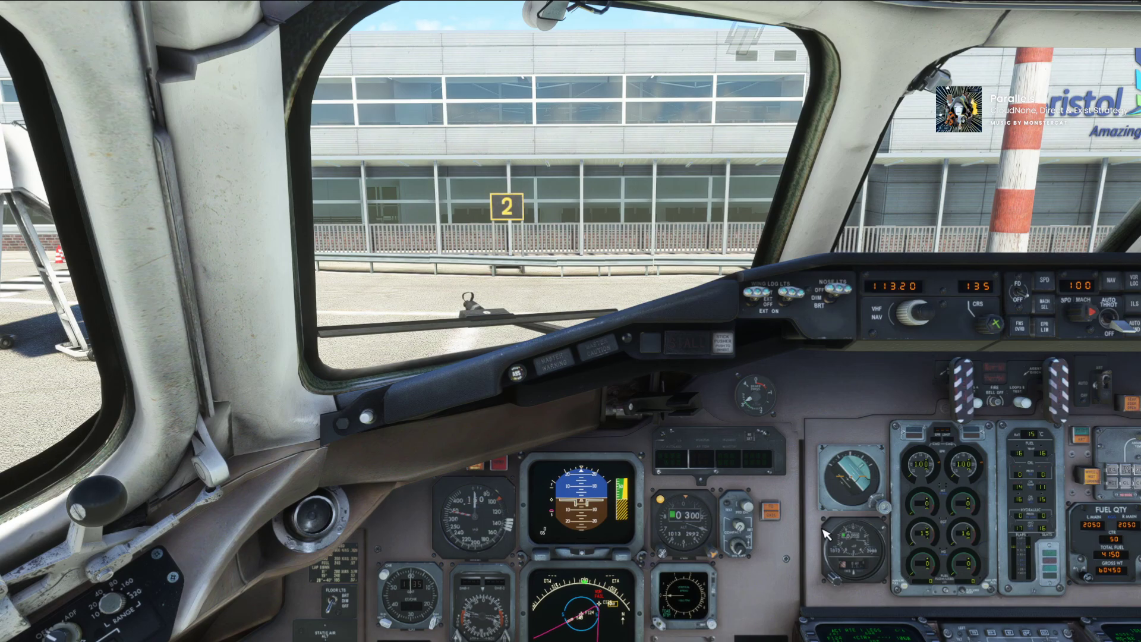
key("alt+1")
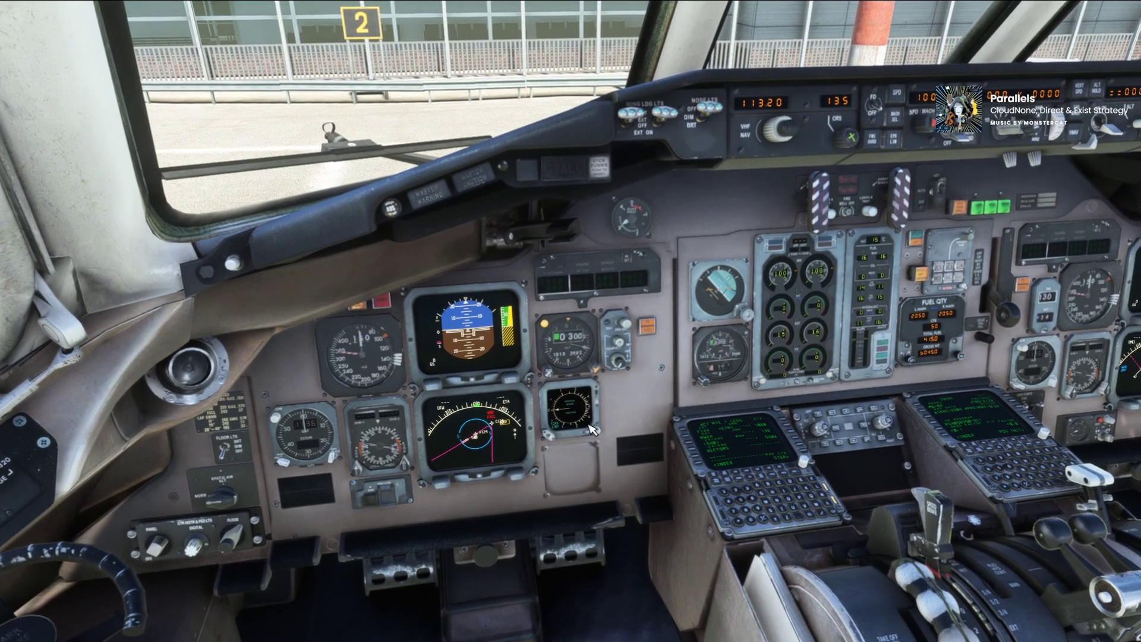
scroll(683, 449, "up", 3)
key("alt+2")
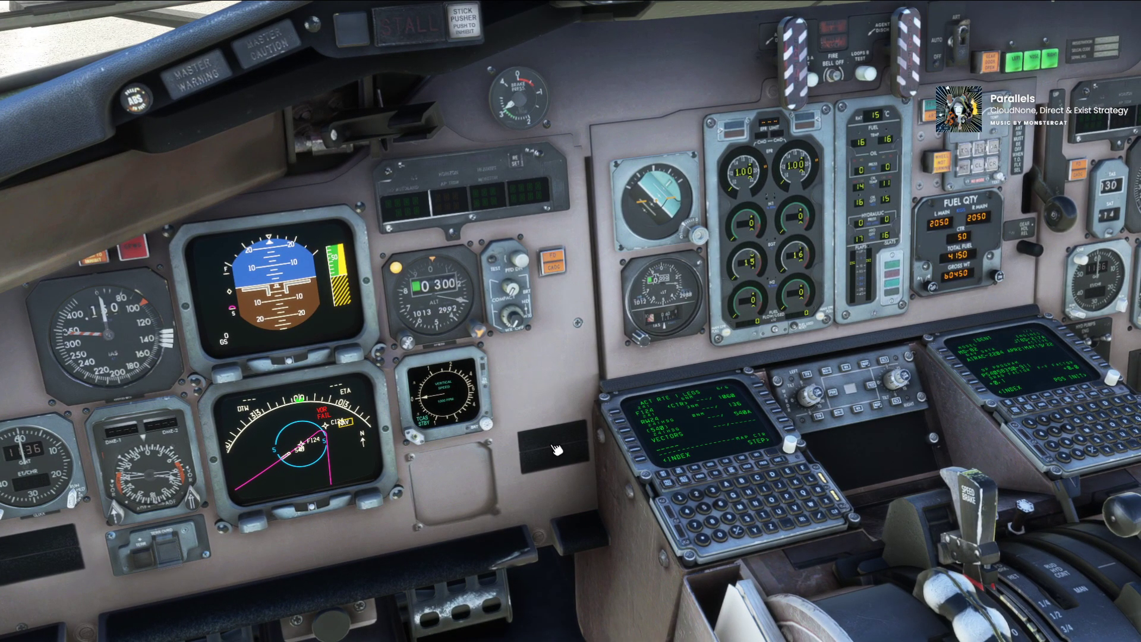
key("alt+3")
key("alt+4")
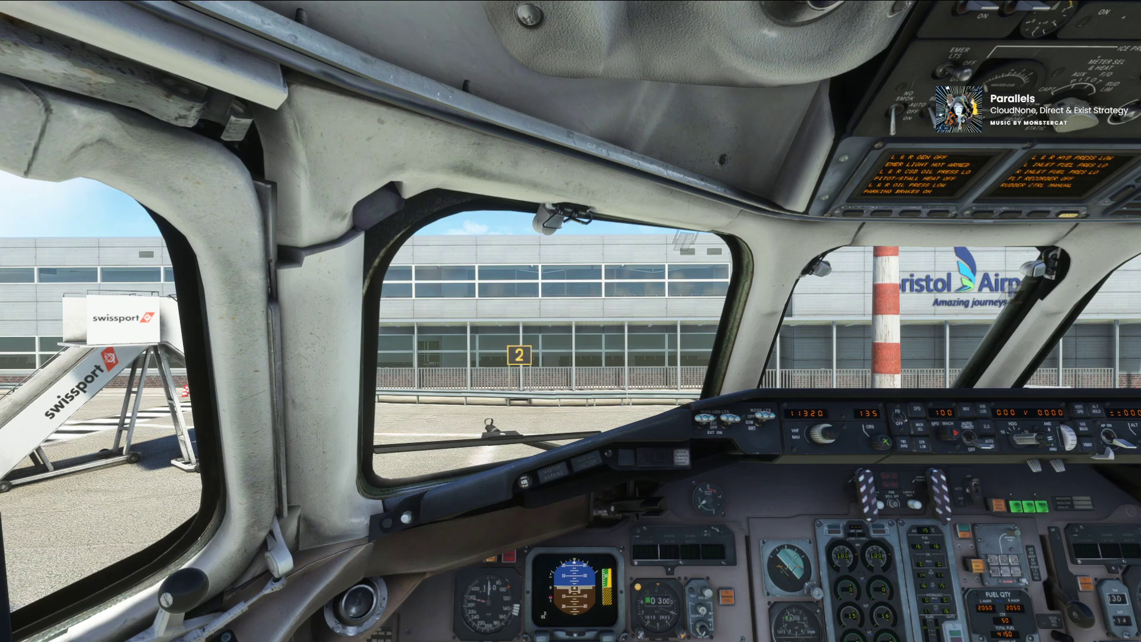
key("alt+Tab")
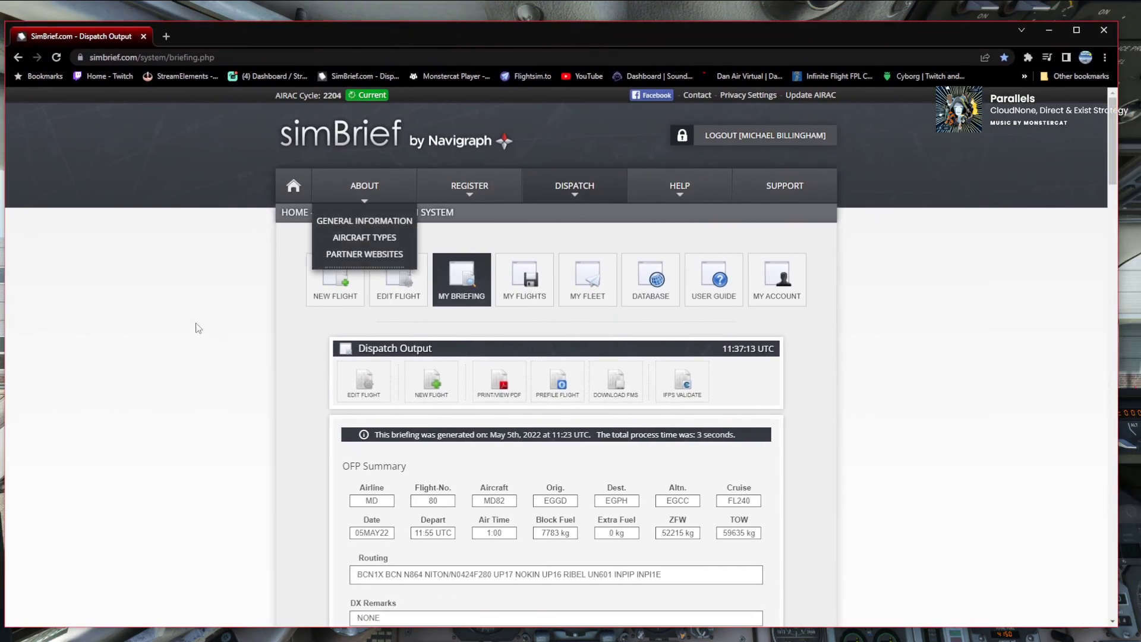
Scroll the briefing down to Flightplan Downloads to find the Leonardo MD80 EGGDEGPH.mdr file.
scroll(216, 323, "down", 20)
scroll(217, 323, "down", 11)
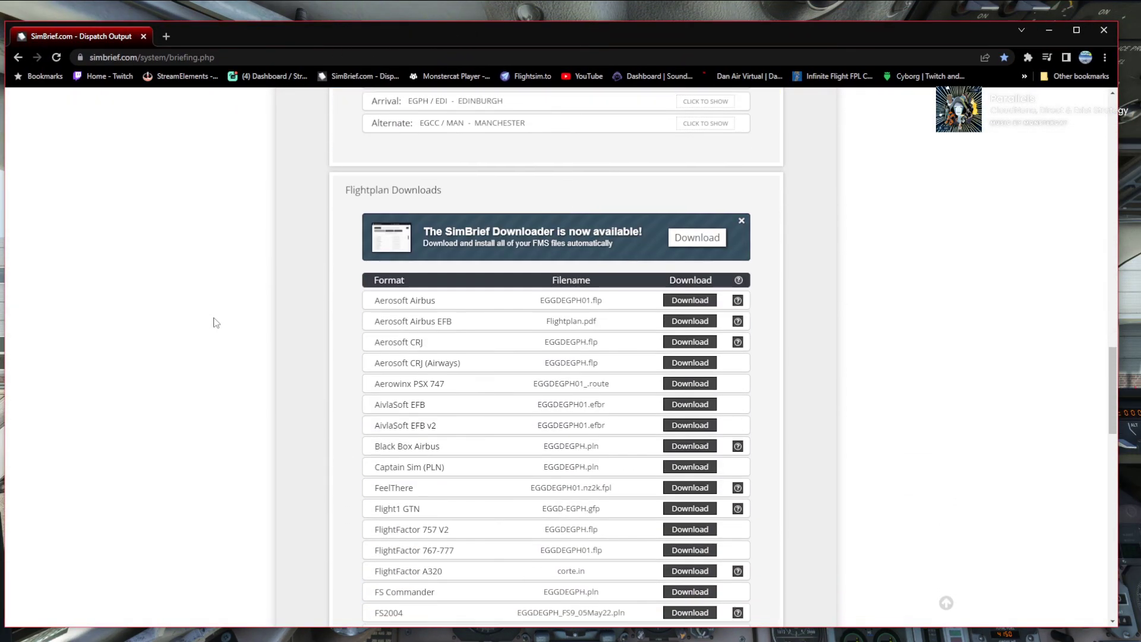
scroll(214, 255, "down", 5)
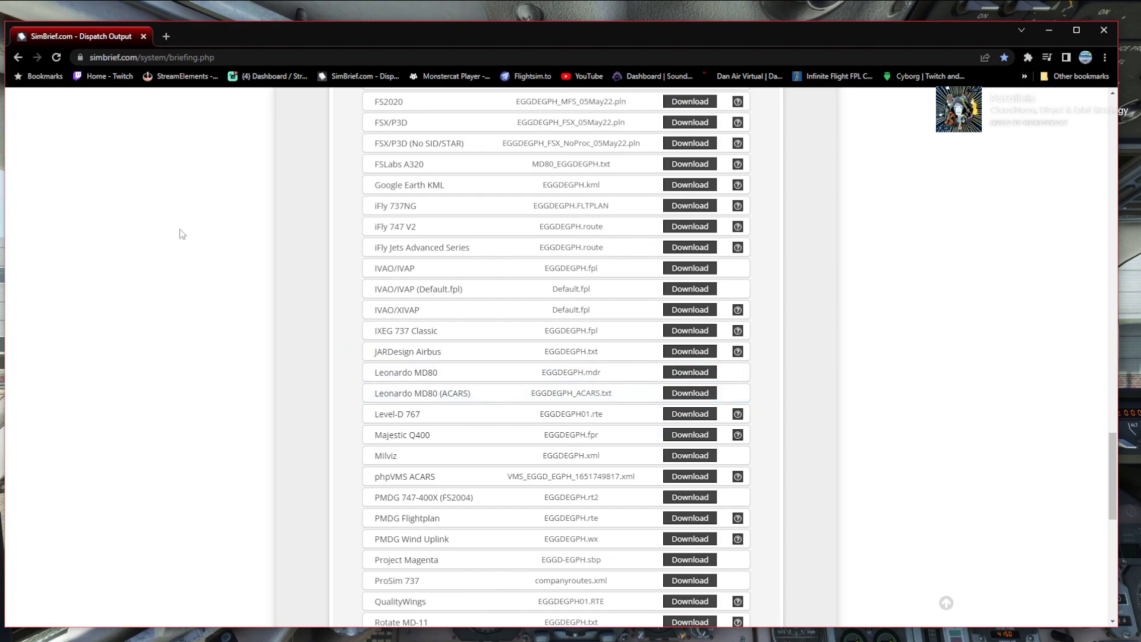
left_click(1104, 31)
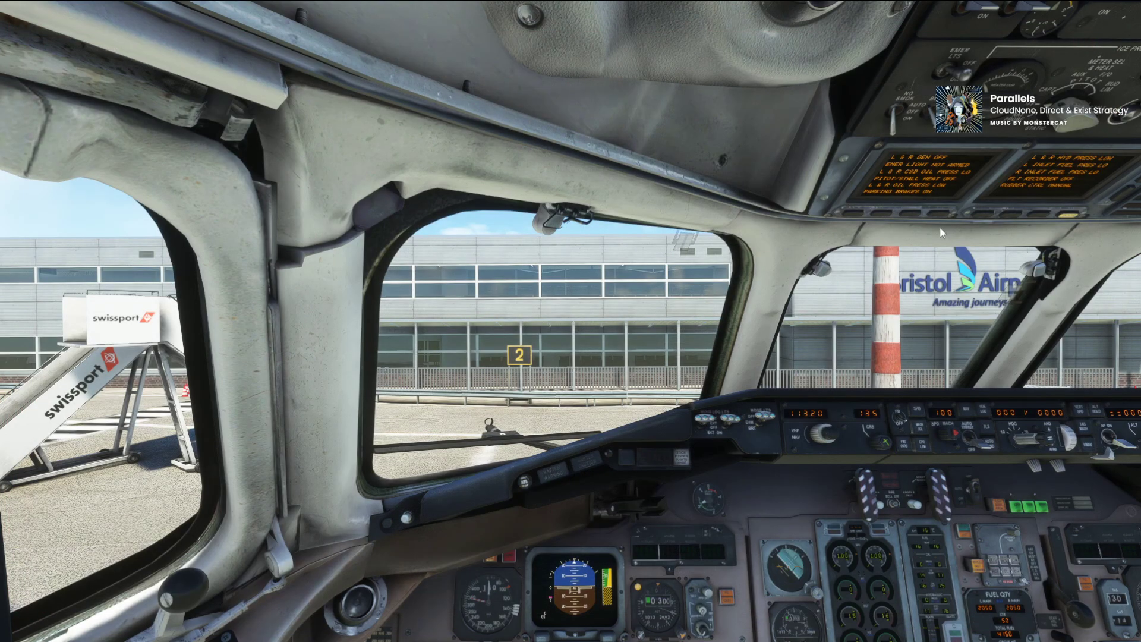